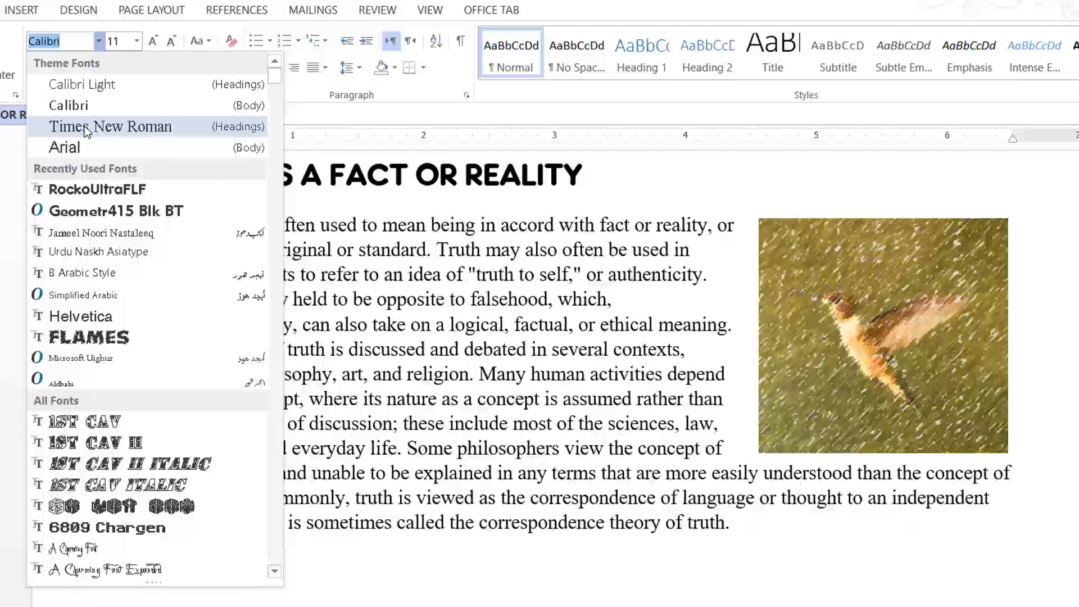
Step: Set the font of the body paragraph to Times New Roman
click(86, 128)
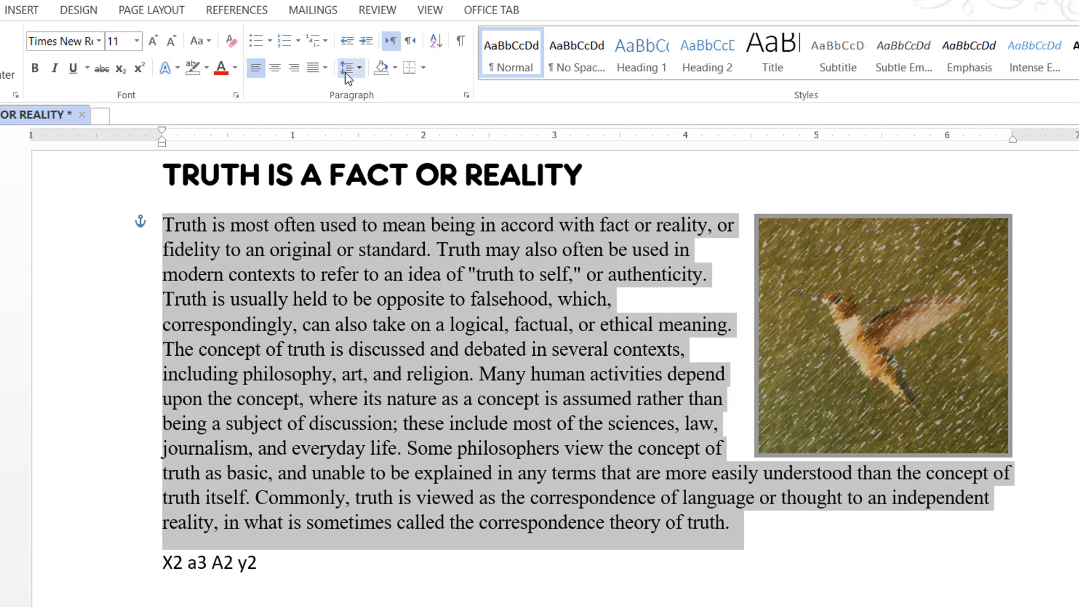
click(324, 68)
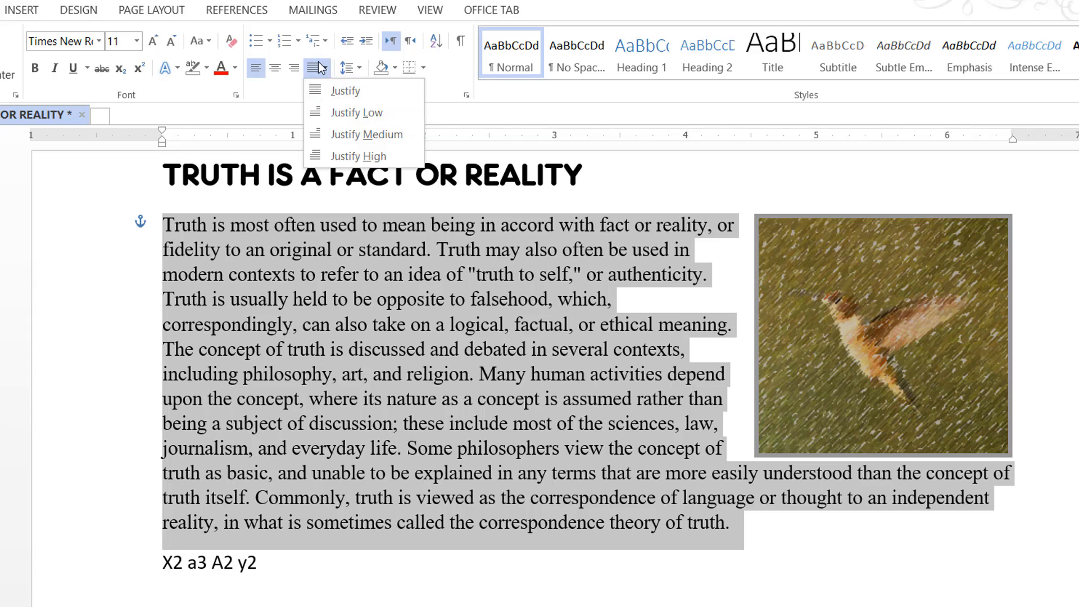
click(269, 86)
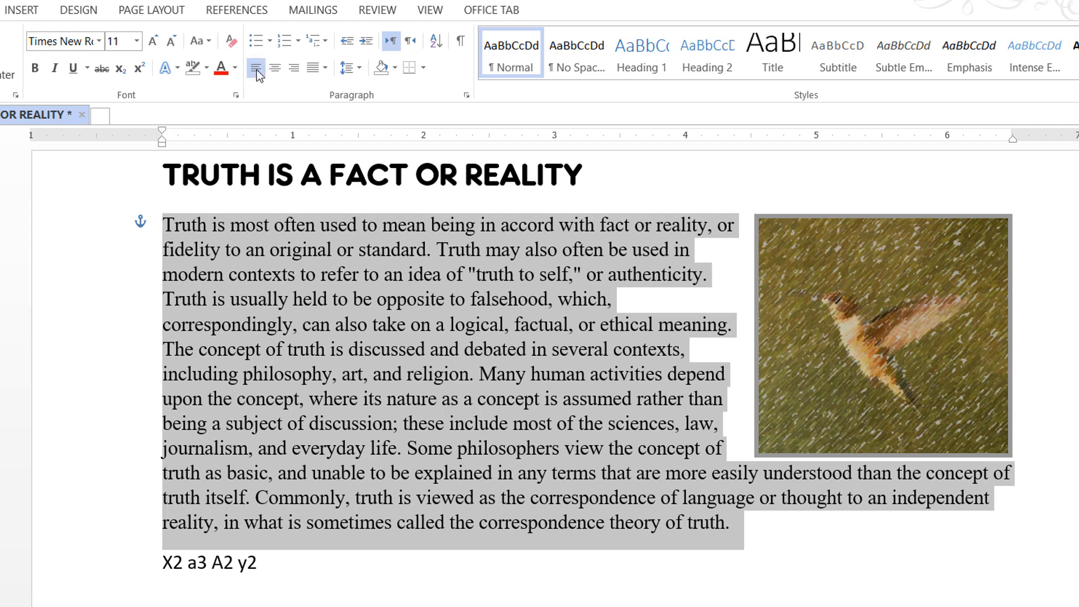
Step: Try left, center and right alignment on the body paragraph, finally setting it to Justify
click(257, 72)
click(275, 71)
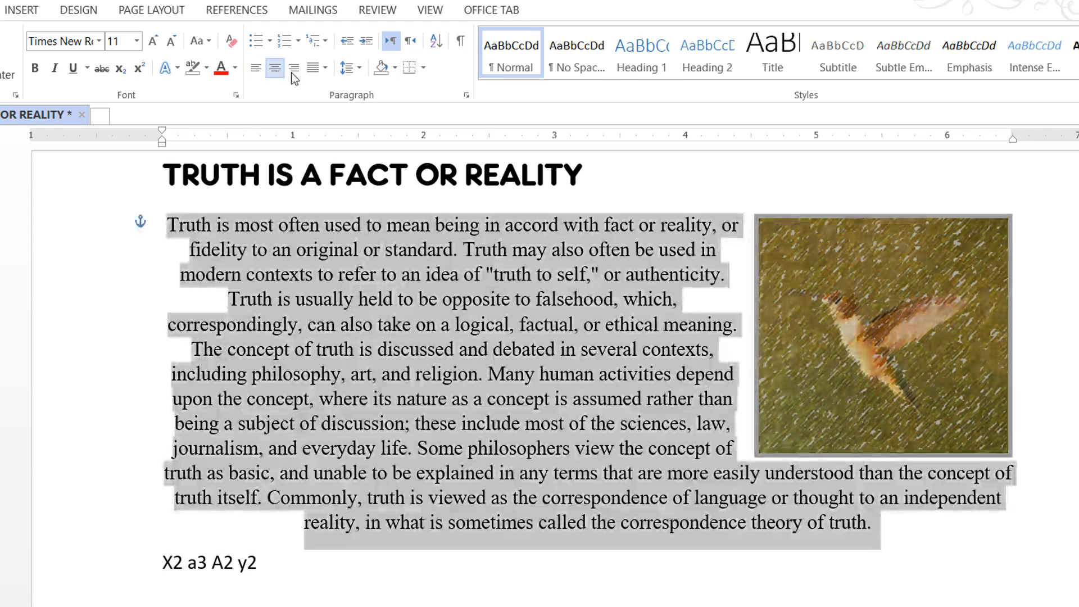
click(293, 70)
click(325, 68)
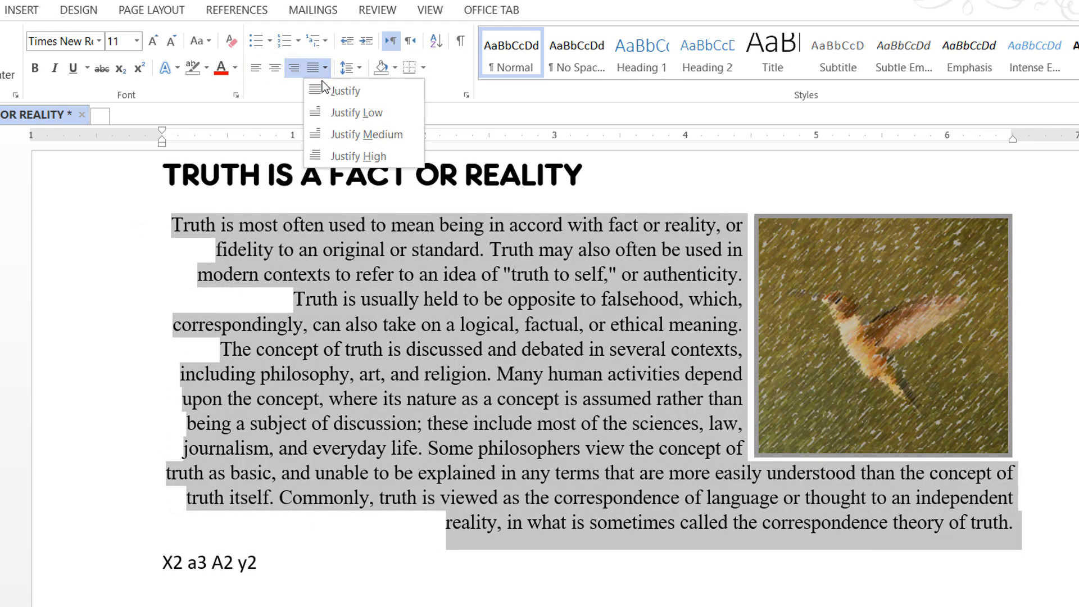
click(341, 92)
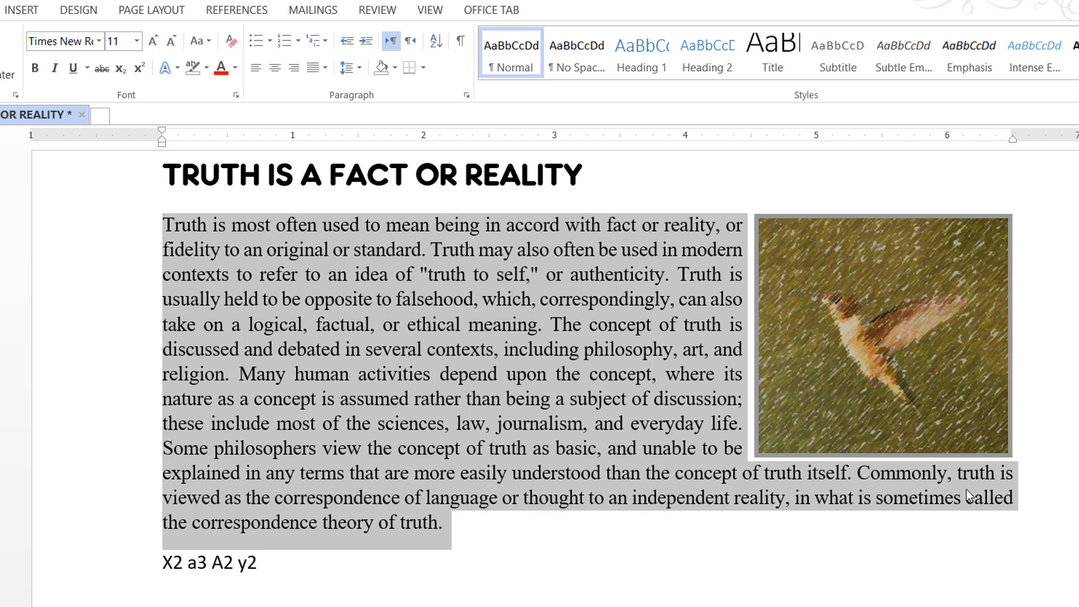
click(261, 334)
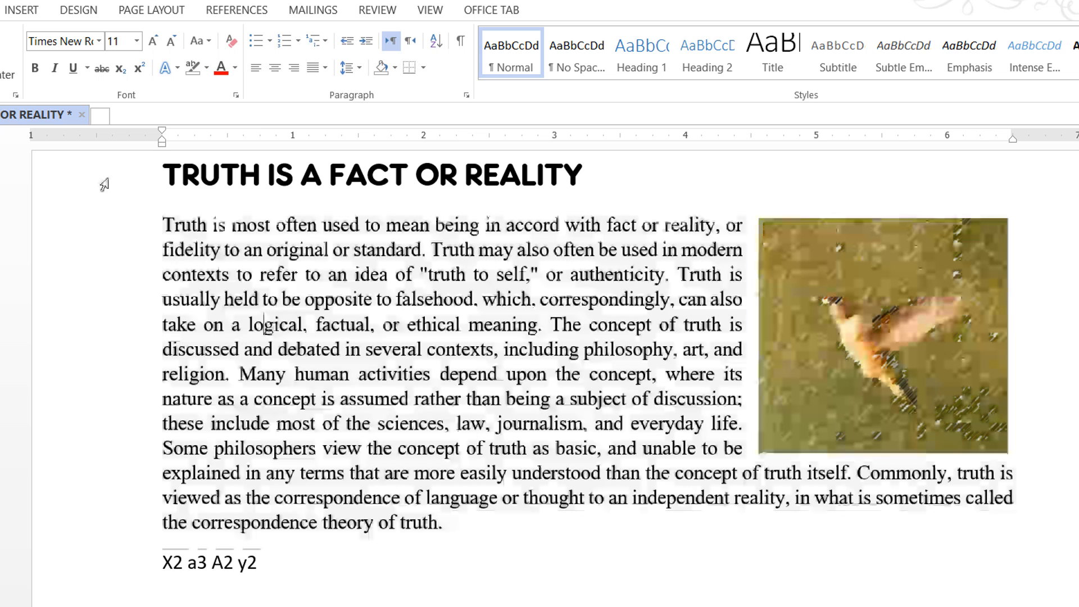
Step: Change the font color of the title "TRUTH IS A FACT OR REALITY" to the orange theme color
drag(160, 179, 582, 176)
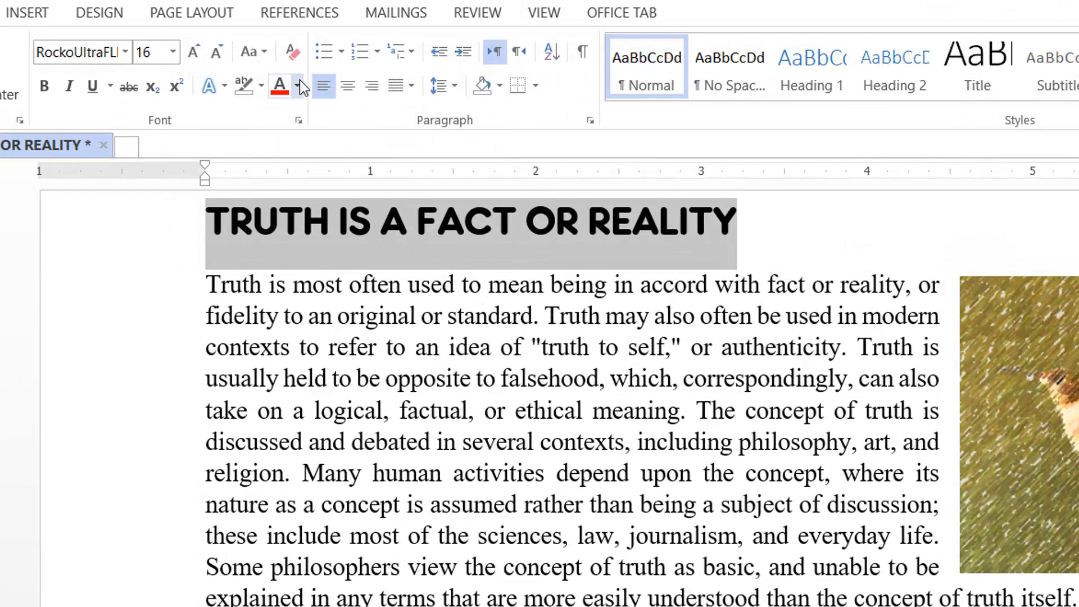
click(301, 86)
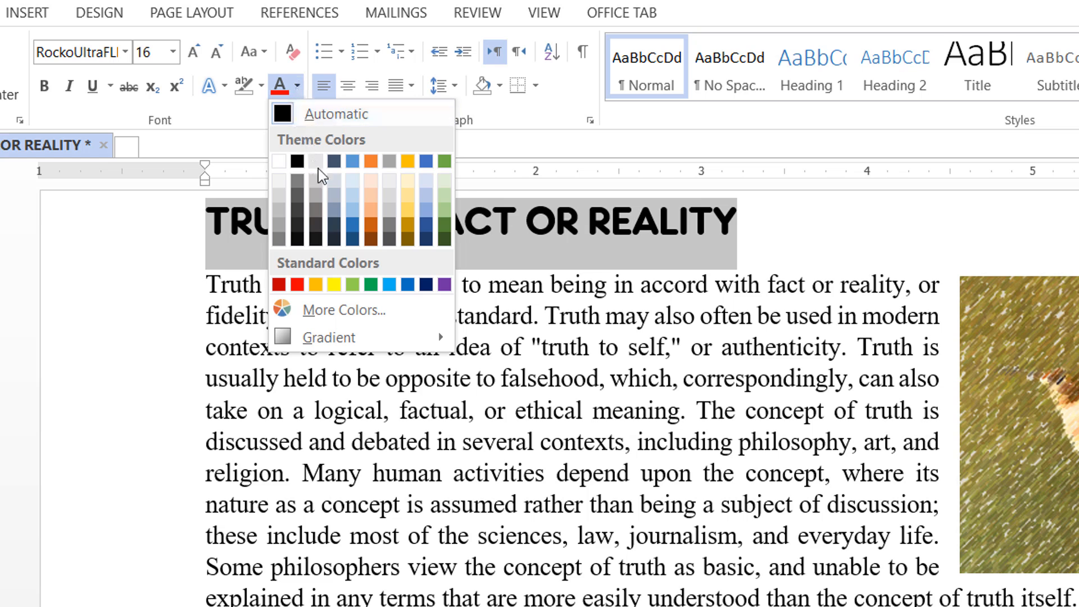
click(369, 161)
Step: Try custom colors of varying brightness for the title, from orange through pink and blue to red at RGB 244, 41, 20
click(294, 86)
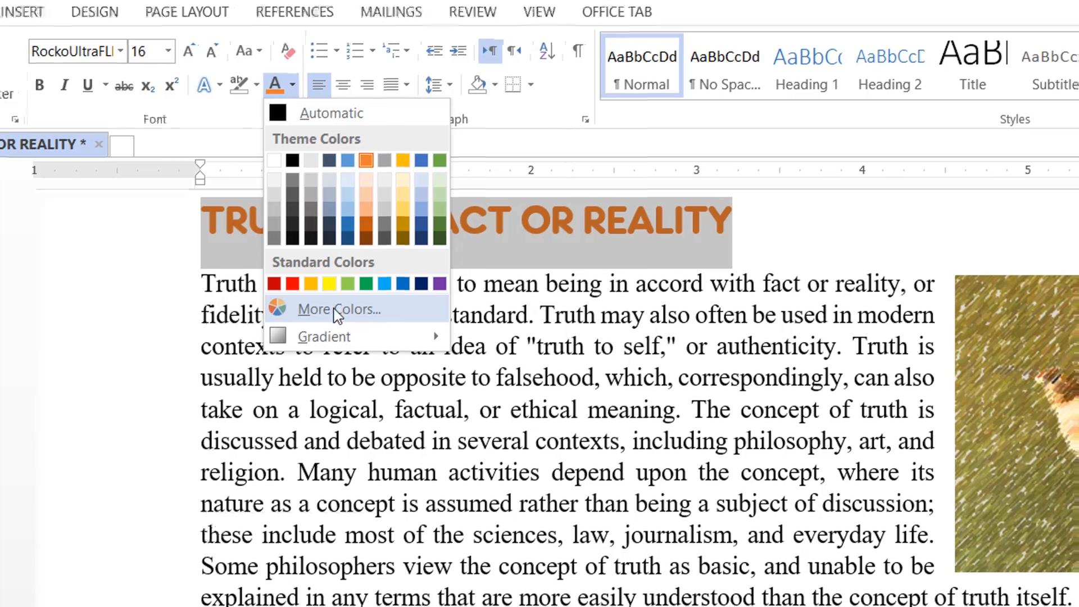
click(357, 310)
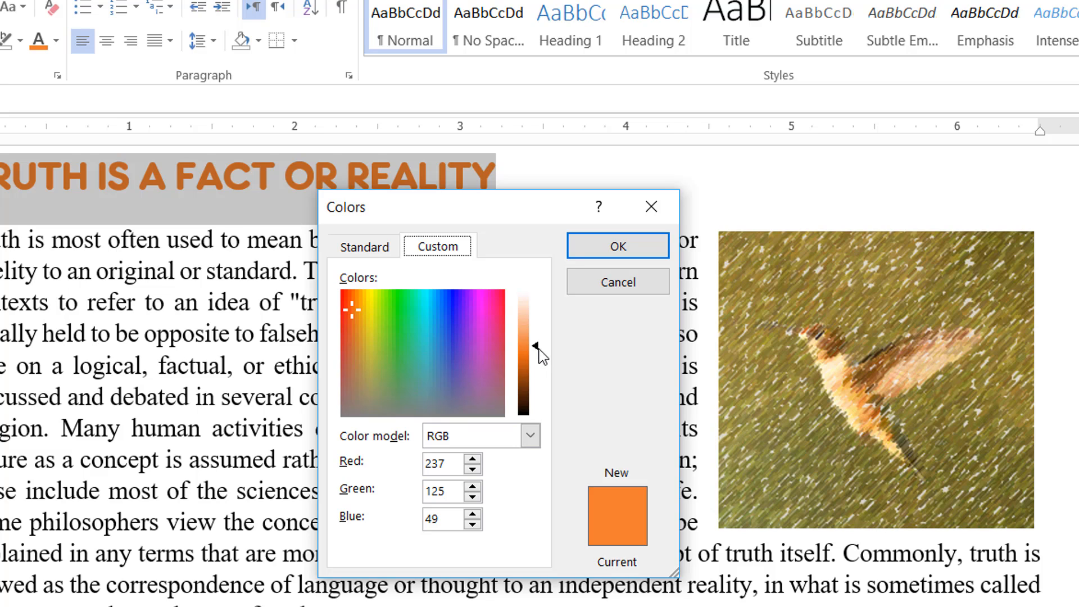
drag(539, 350, 532, 322)
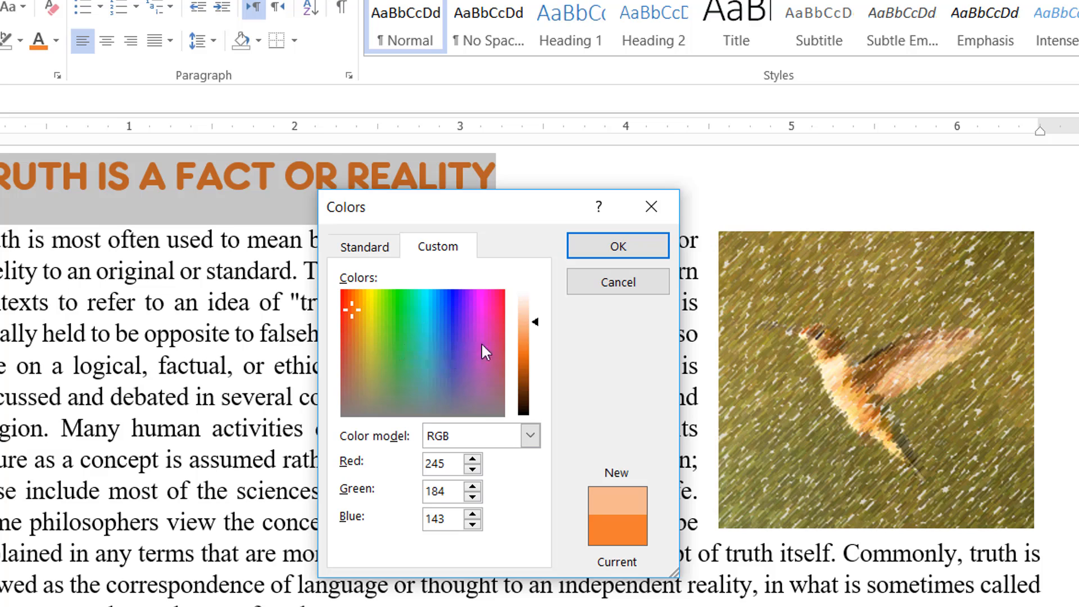
click(481, 321)
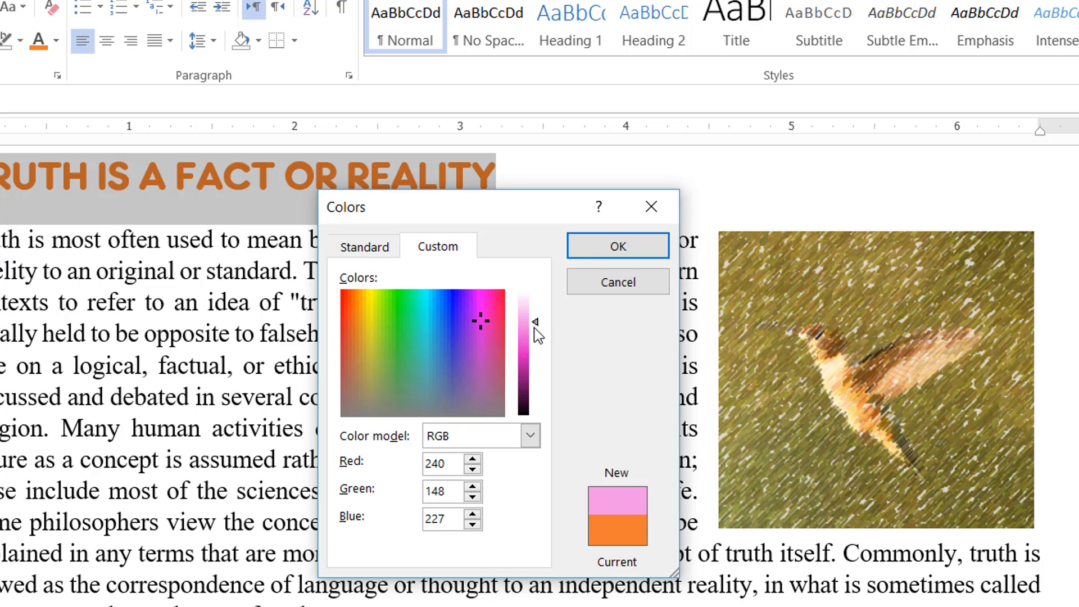
drag(540, 322, 532, 345)
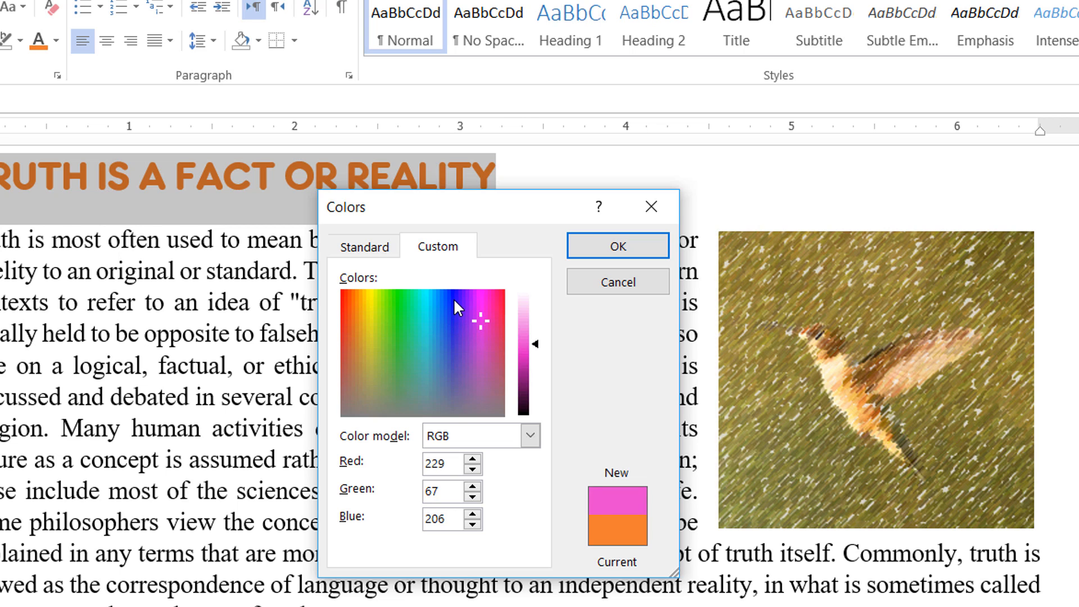
drag(455, 300, 454, 298)
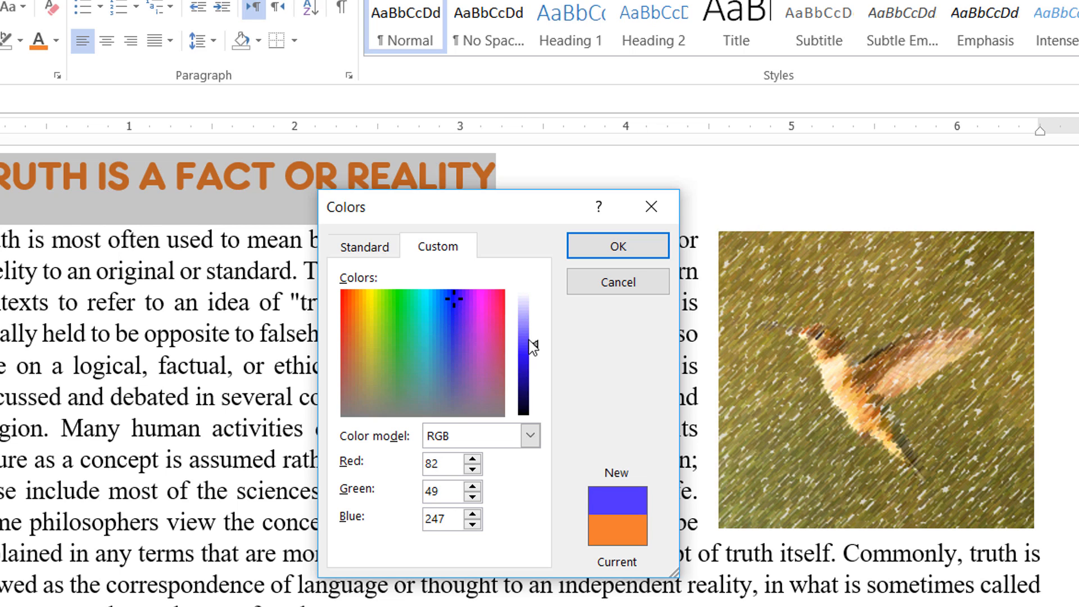
drag(532, 345, 516, 313)
click(343, 299)
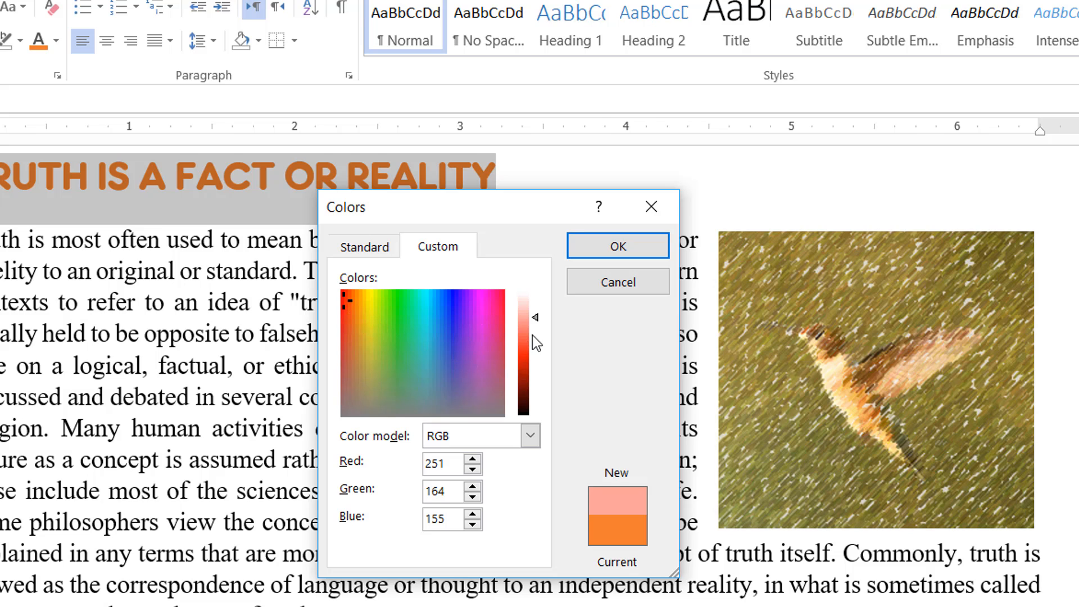
drag(534, 316, 530, 361)
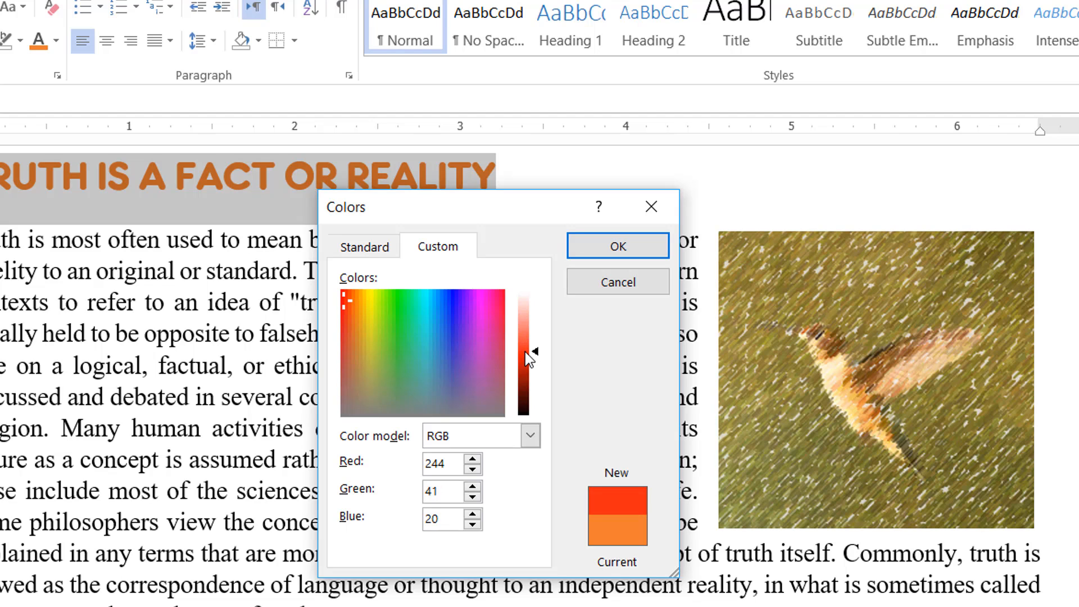
Step: Try several colors from the standard color palette for the title and apply dark blue
click(433, 249)
click(375, 247)
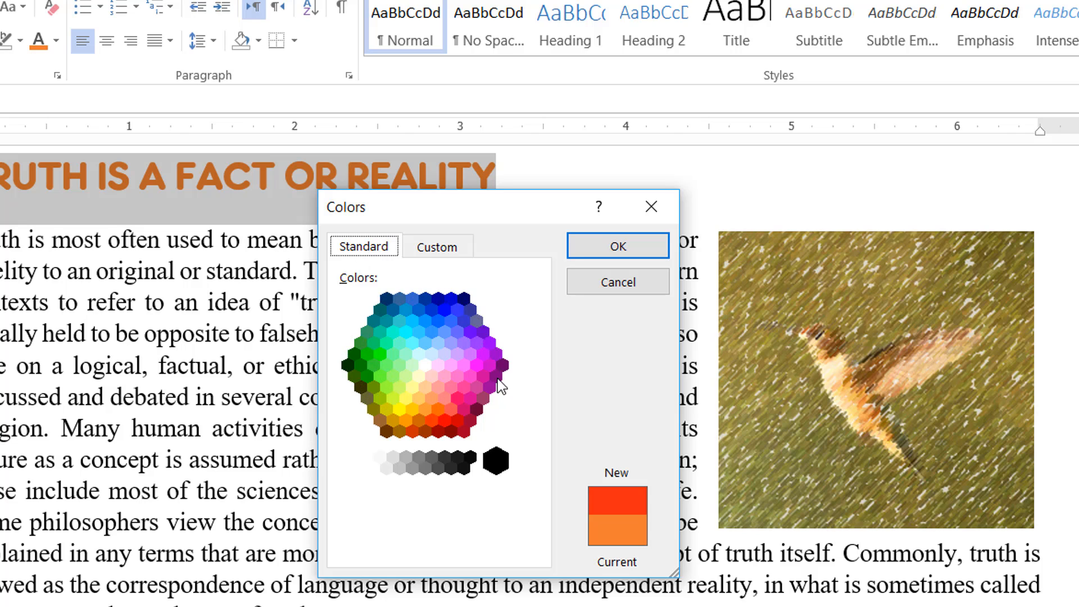
click(458, 397)
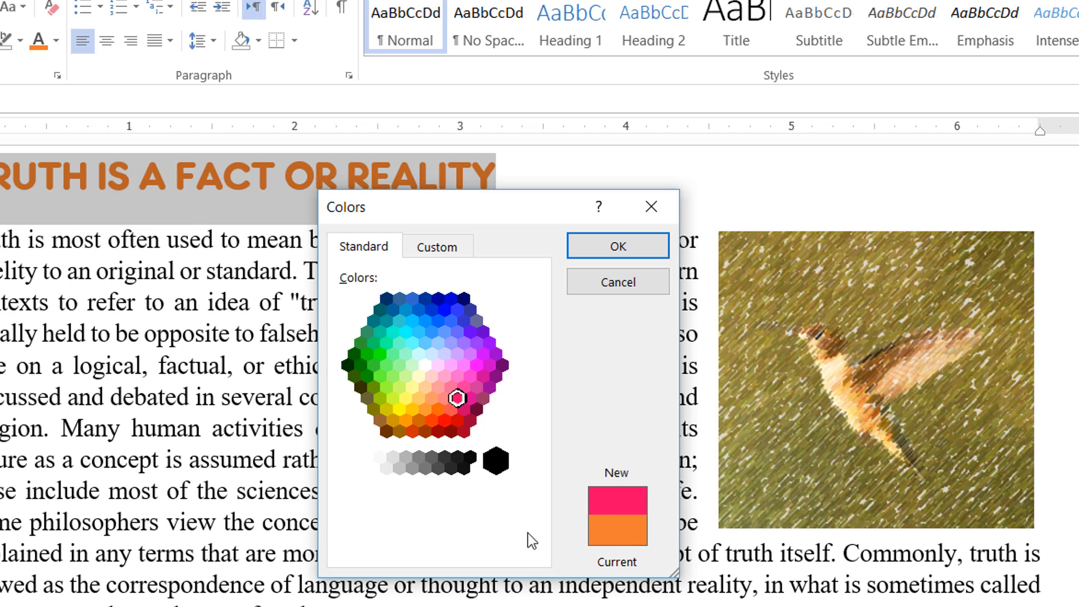
click(409, 418)
click(395, 377)
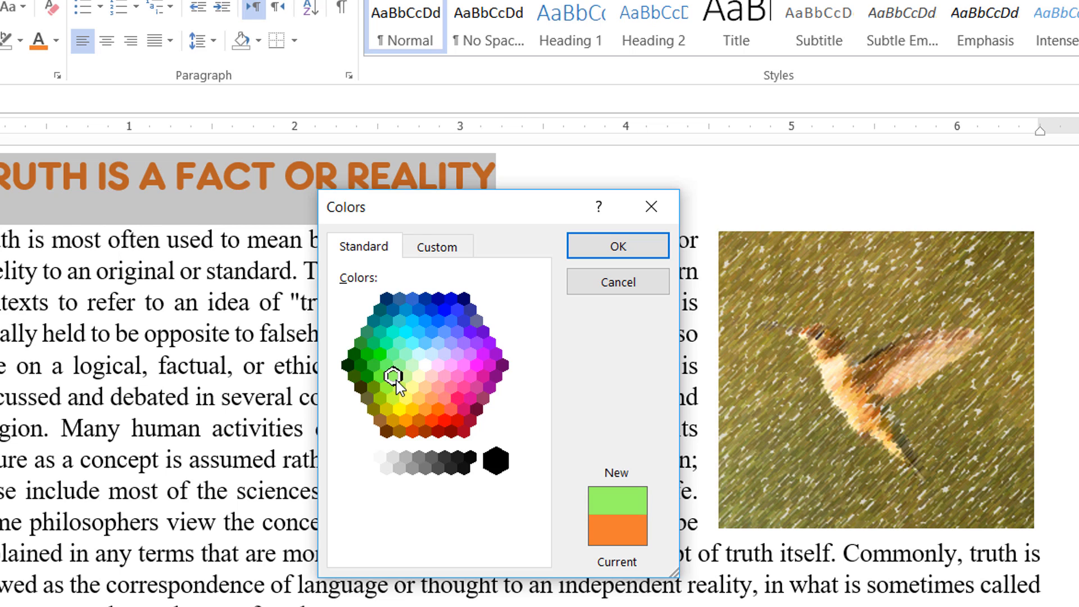
click(386, 343)
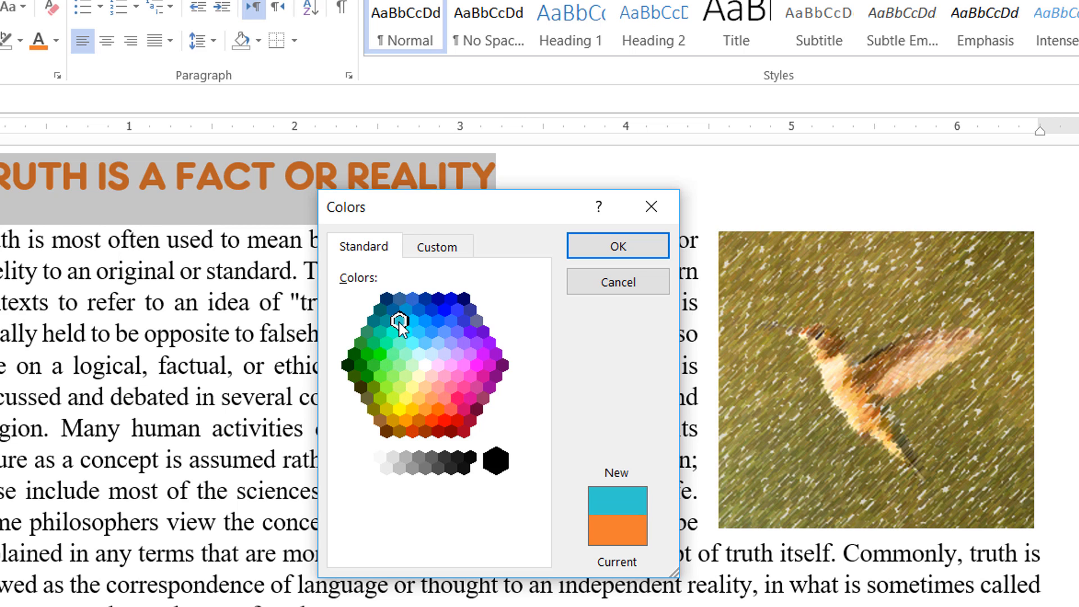
click(425, 300)
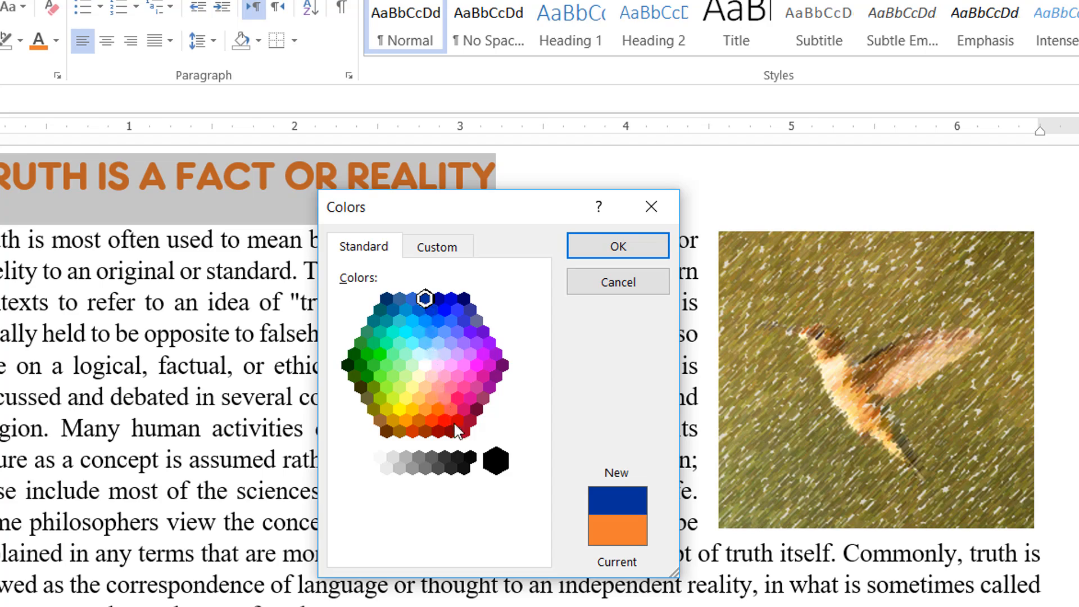
click(617, 247)
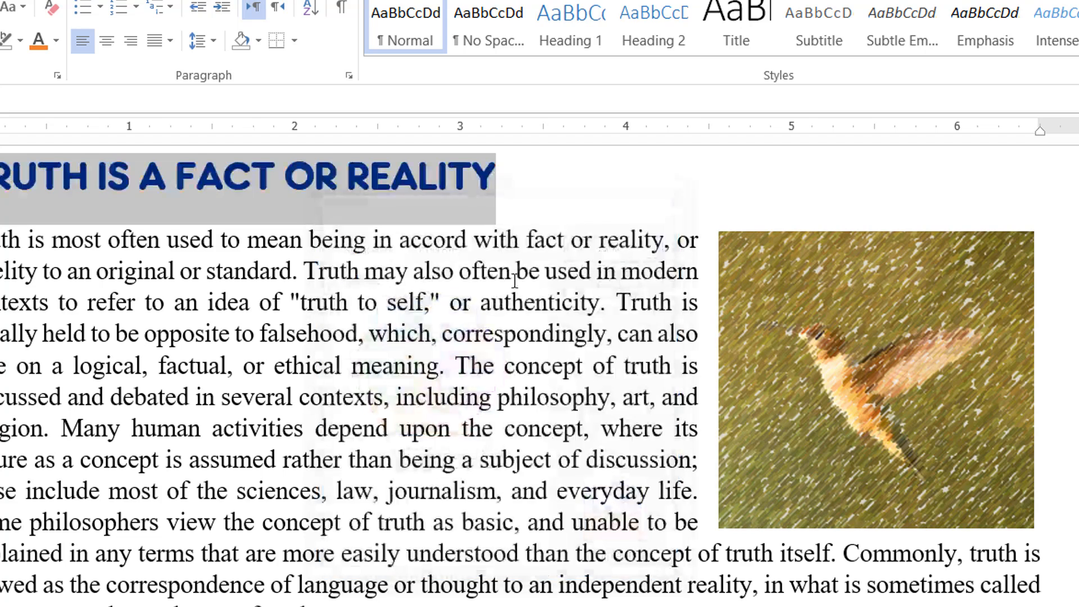
click(253, 178)
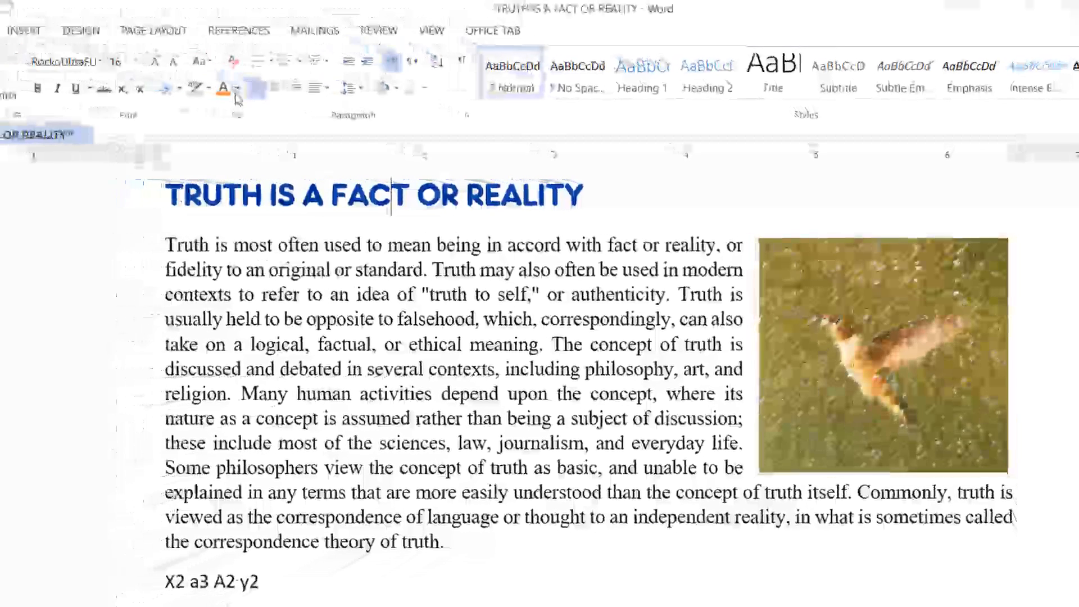
Step: Apply the third gradient in the first row of the dark variations to the title text
click(237, 89)
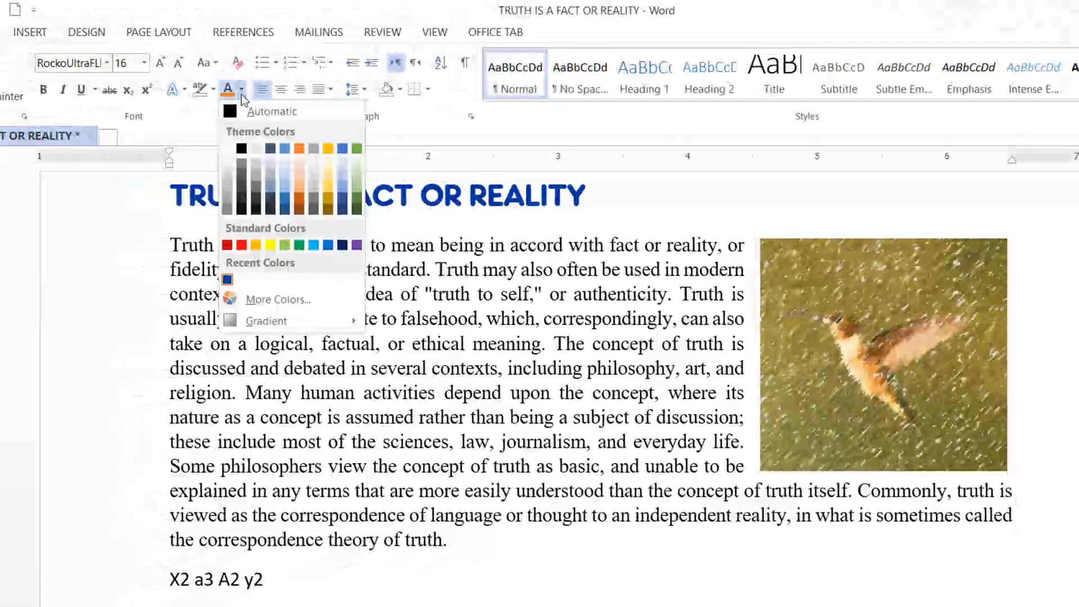
click(236, 90)
click(130, 192)
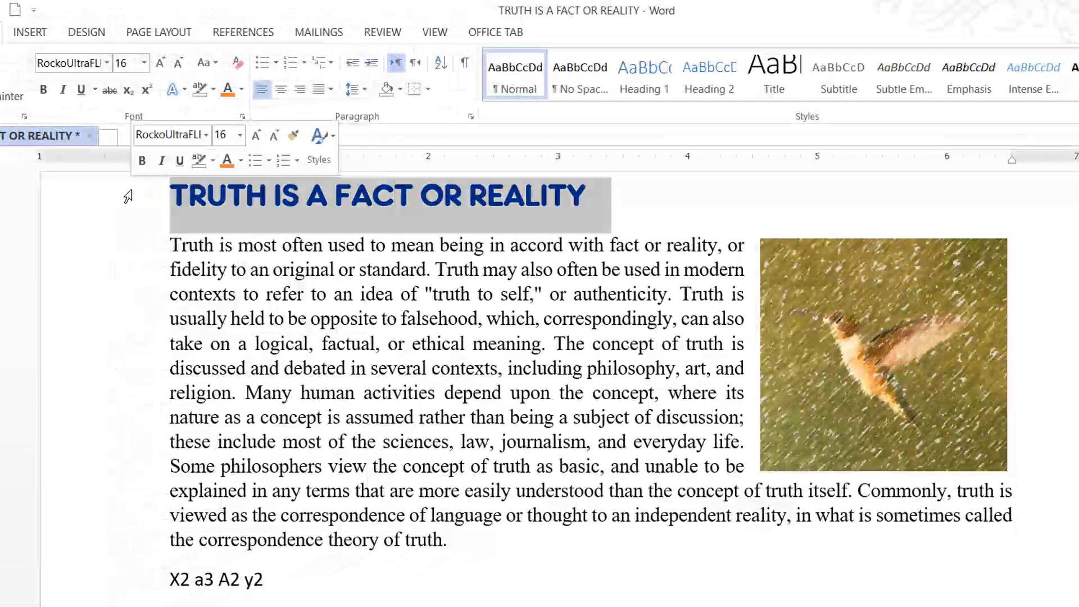
click(241, 90)
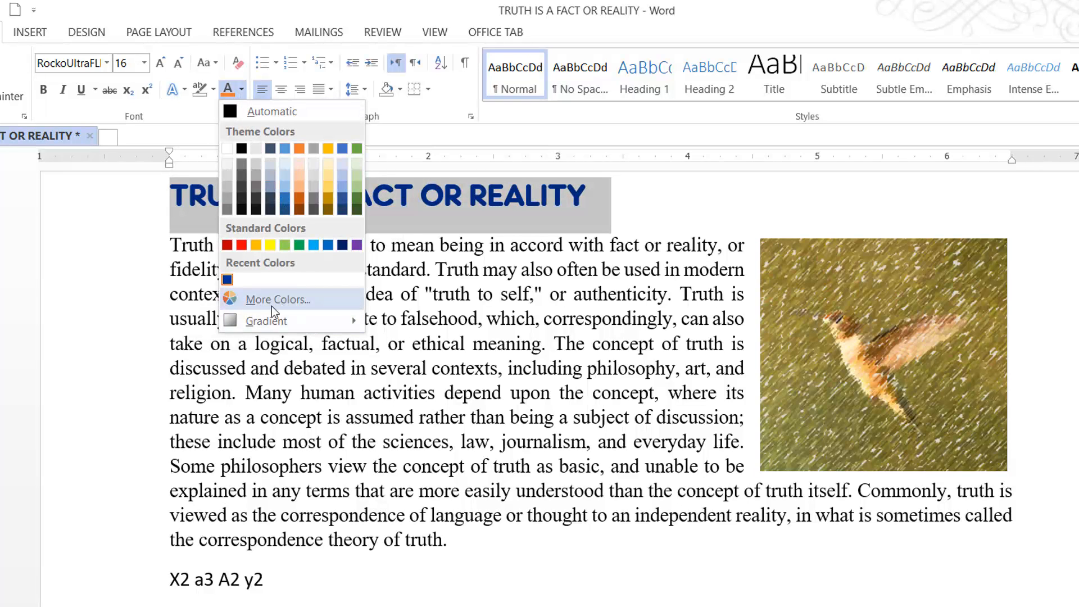
mouse_move(254, 319)
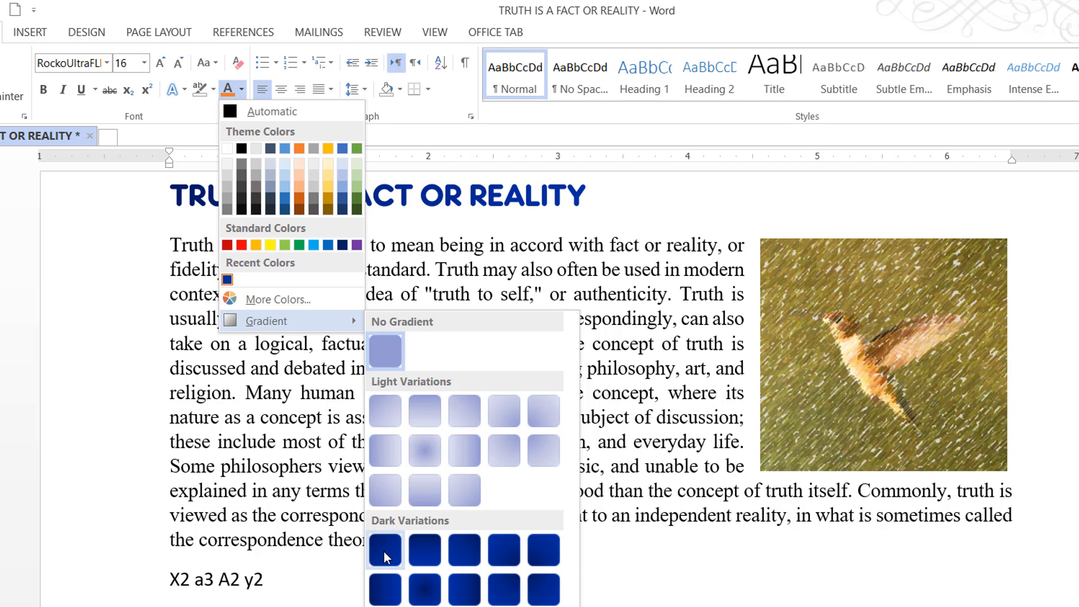
click(471, 559)
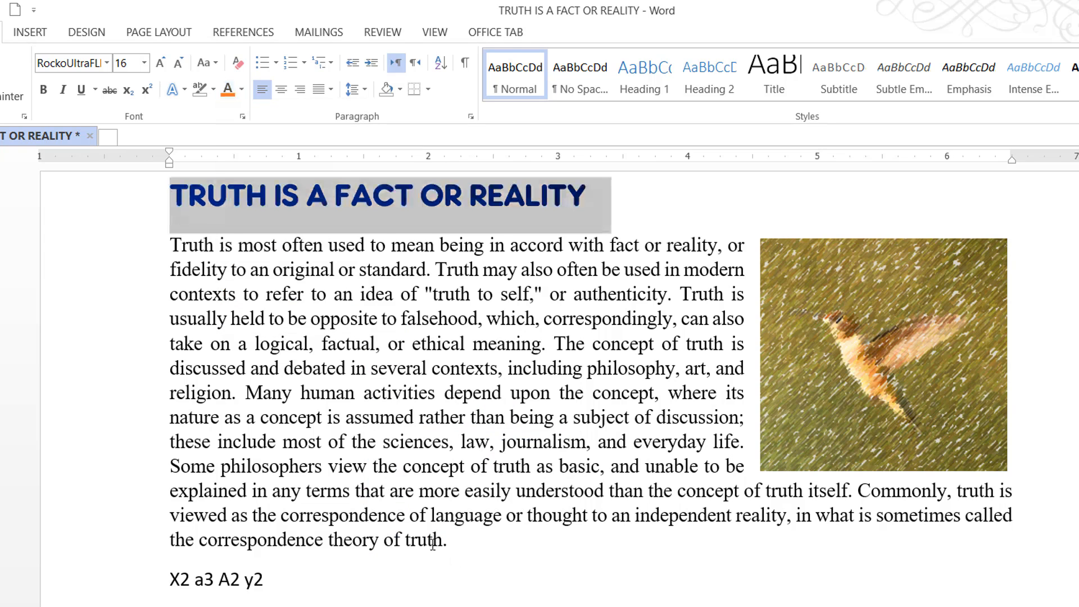
Step: Enlarge the title text to 28 pt and deselect it
click(159, 63)
click(160, 63)
click(160, 63)
click(160, 63)
click(159, 63)
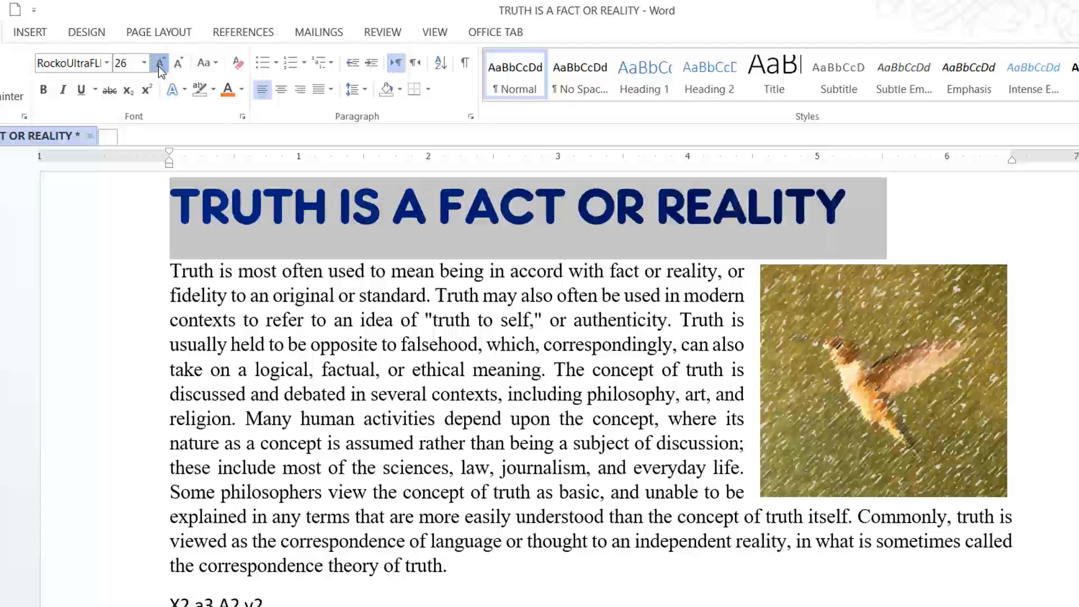
click(290, 278)
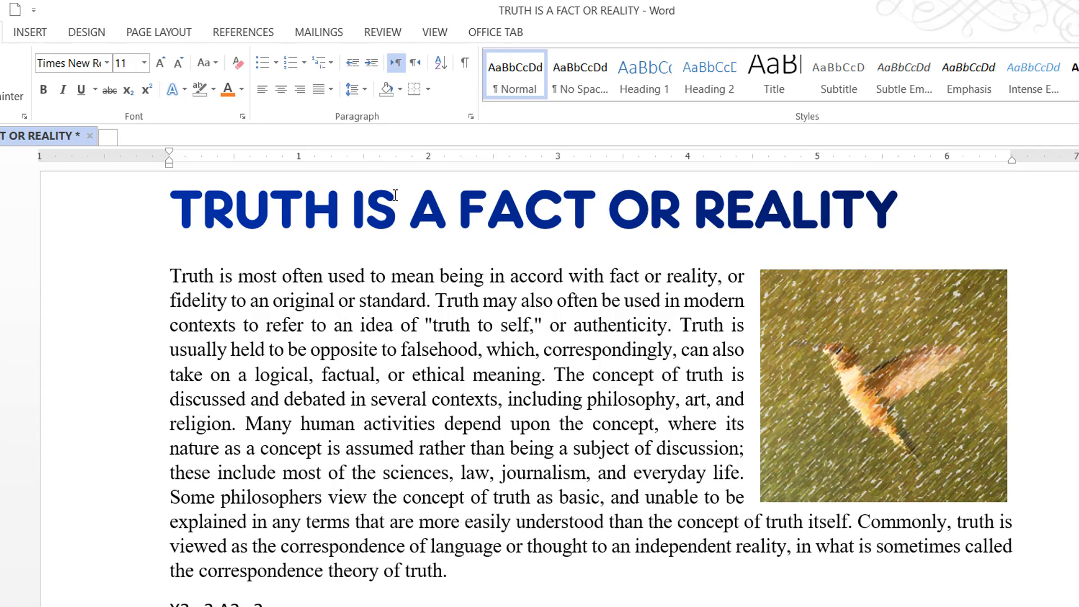
Step: Color the title orange and apply the second gradient in the second row of the light variations
drag(175, 219, 842, 233)
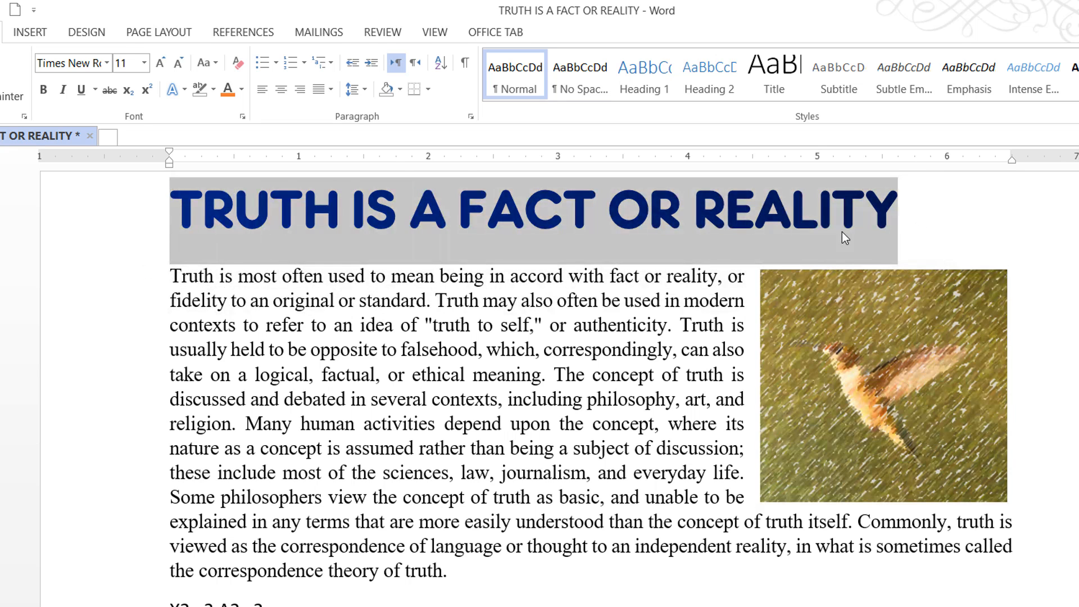
click(228, 90)
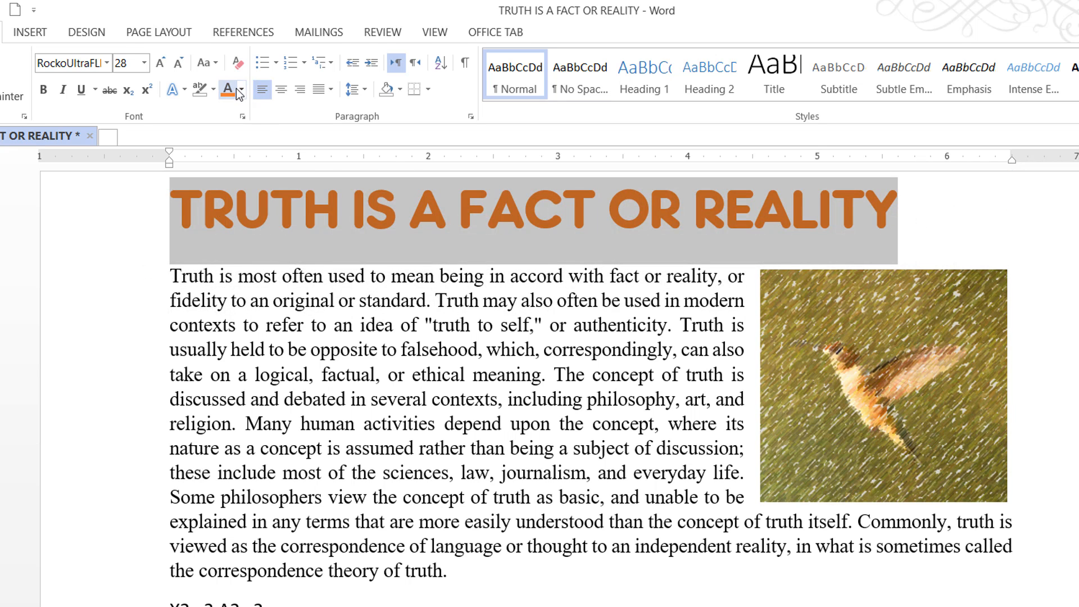
click(241, 91)
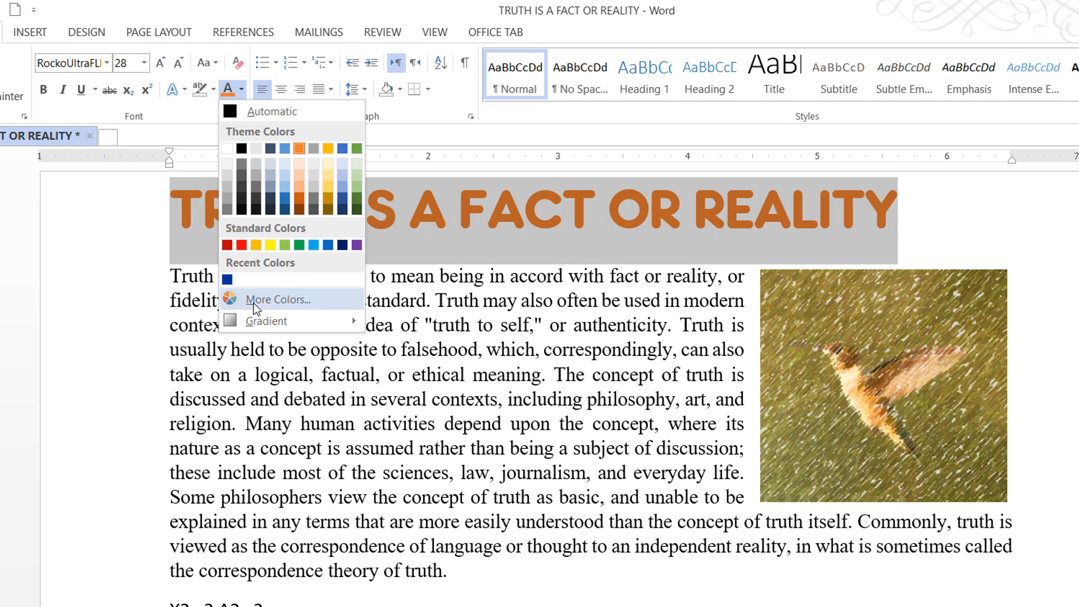
mouse_move(263, 320)
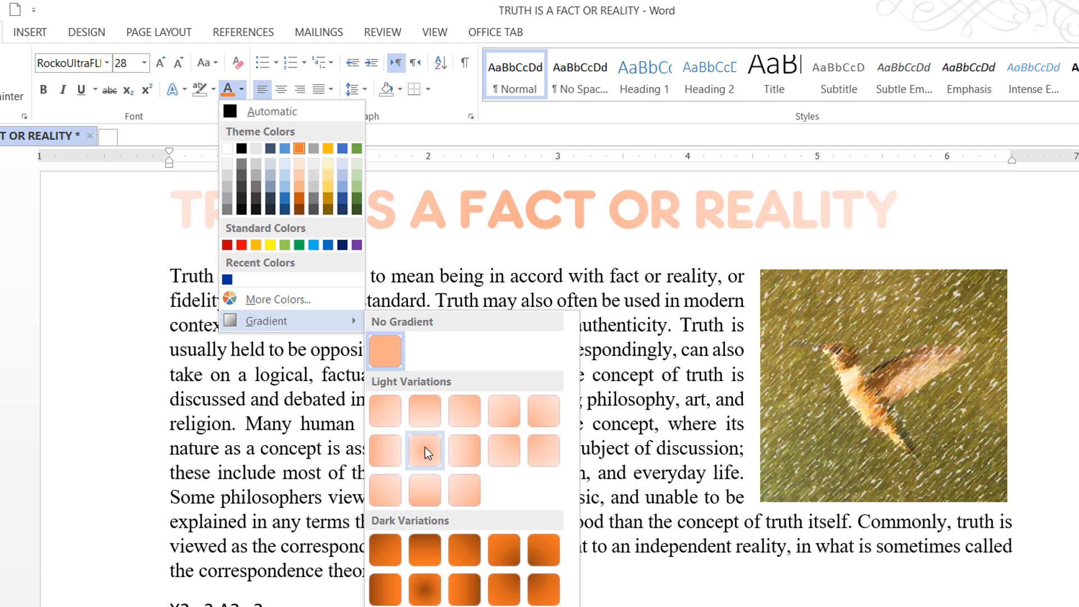
click(422, 453)
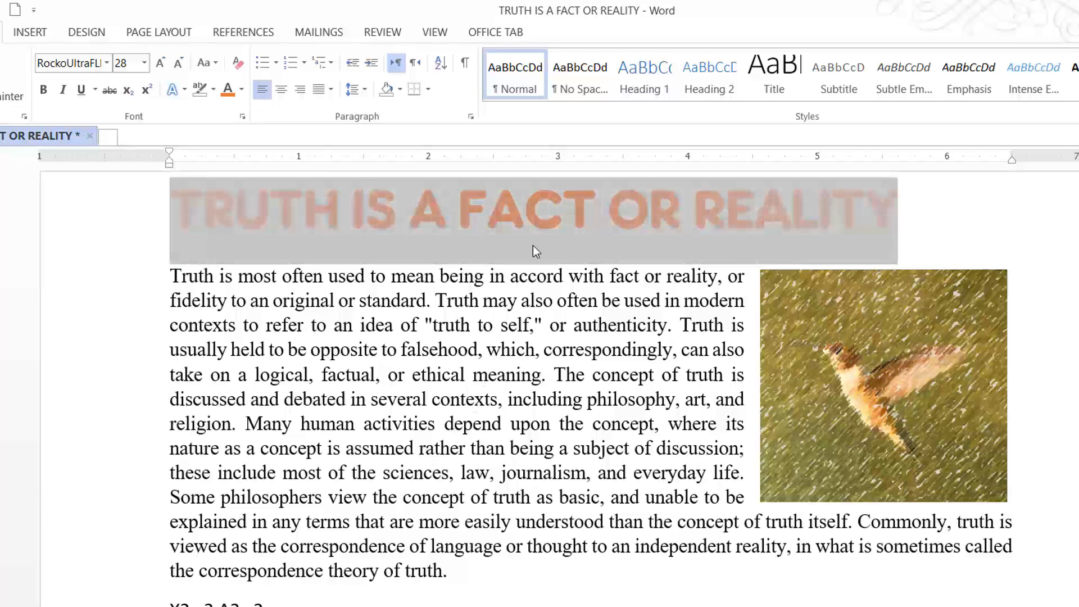
click(522, 285)
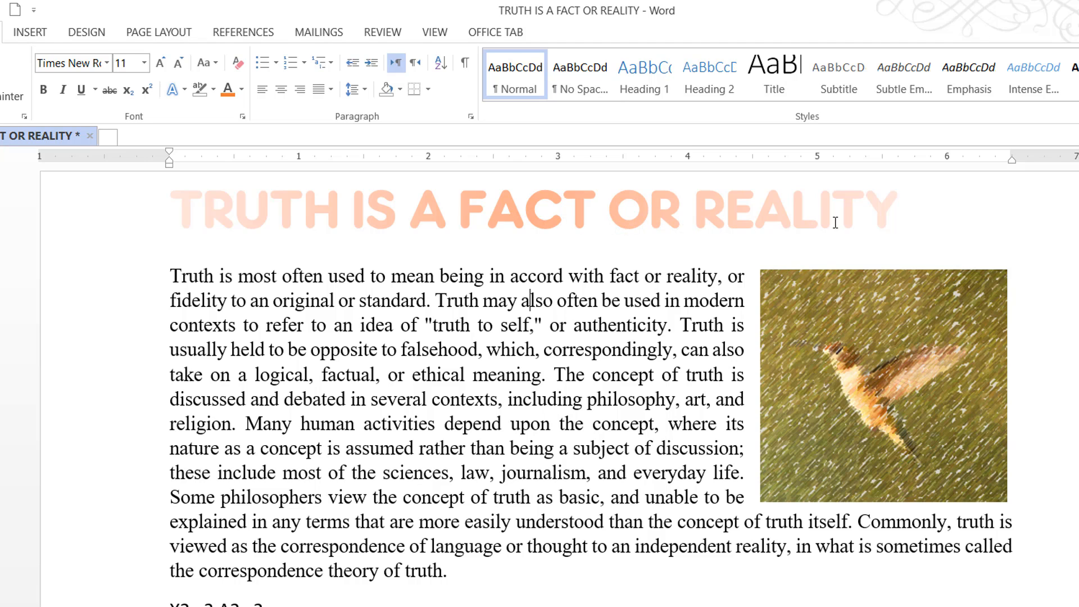
Step: Set the whole title's font color to Automatic black and deselect it
click(243, 92)
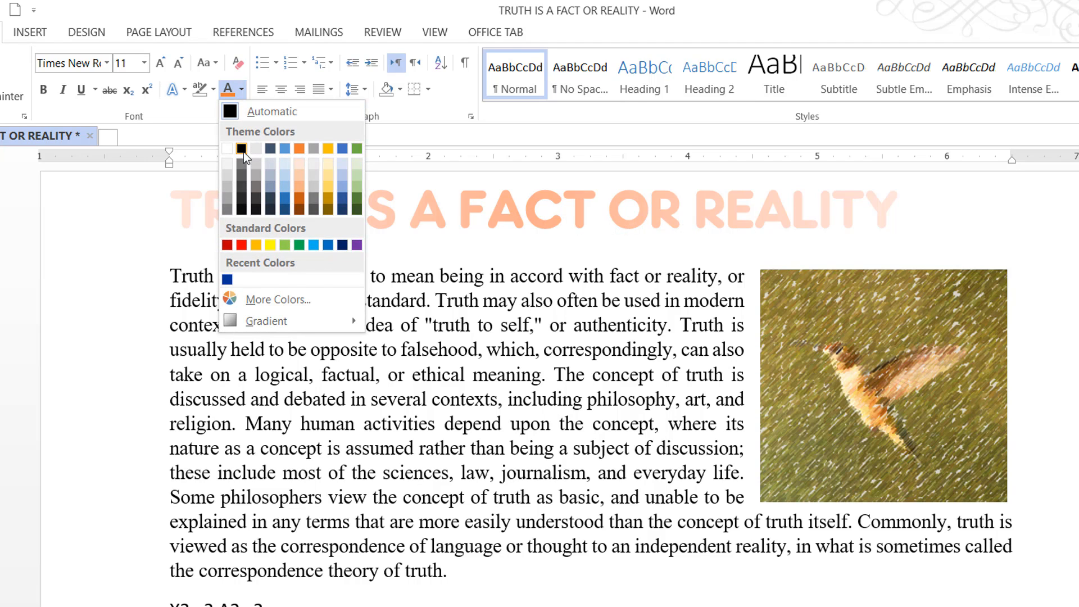
key(Escape)
click(81, 202)
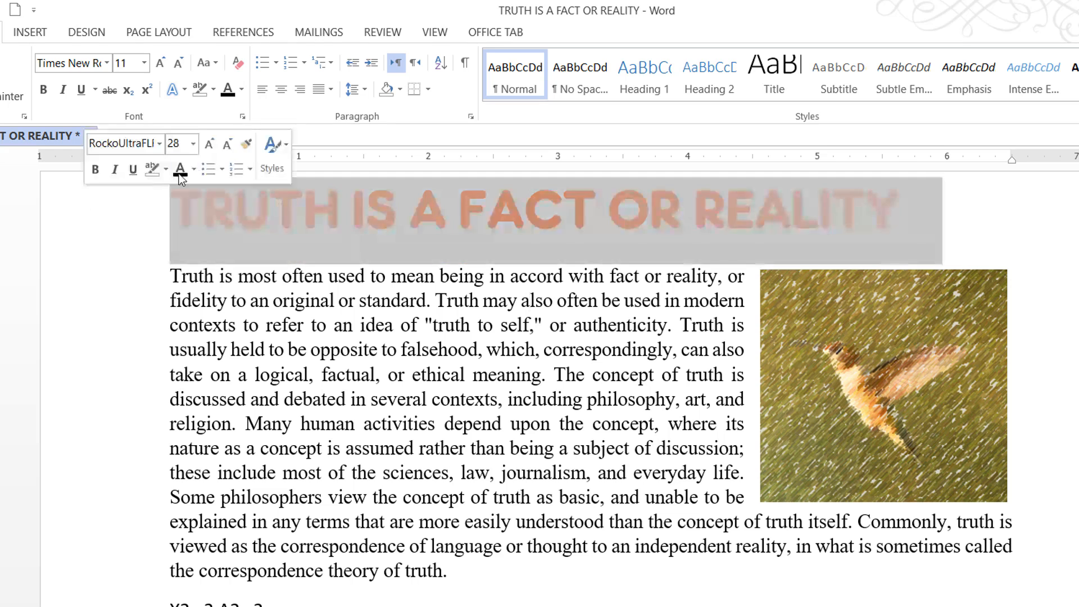
click(242, 89)
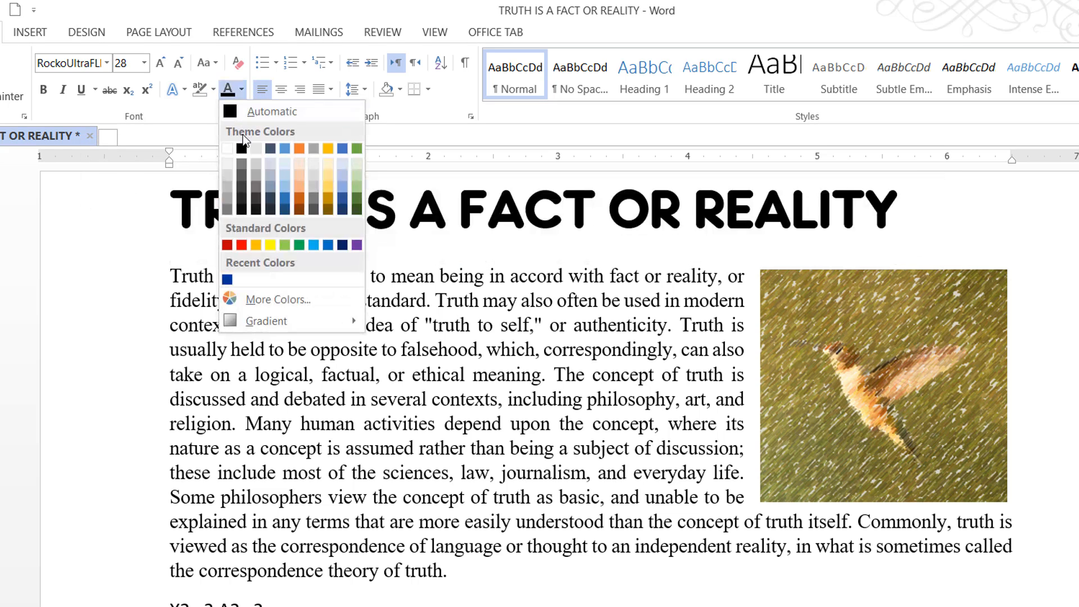
click(284, 111)
click(329, 276)
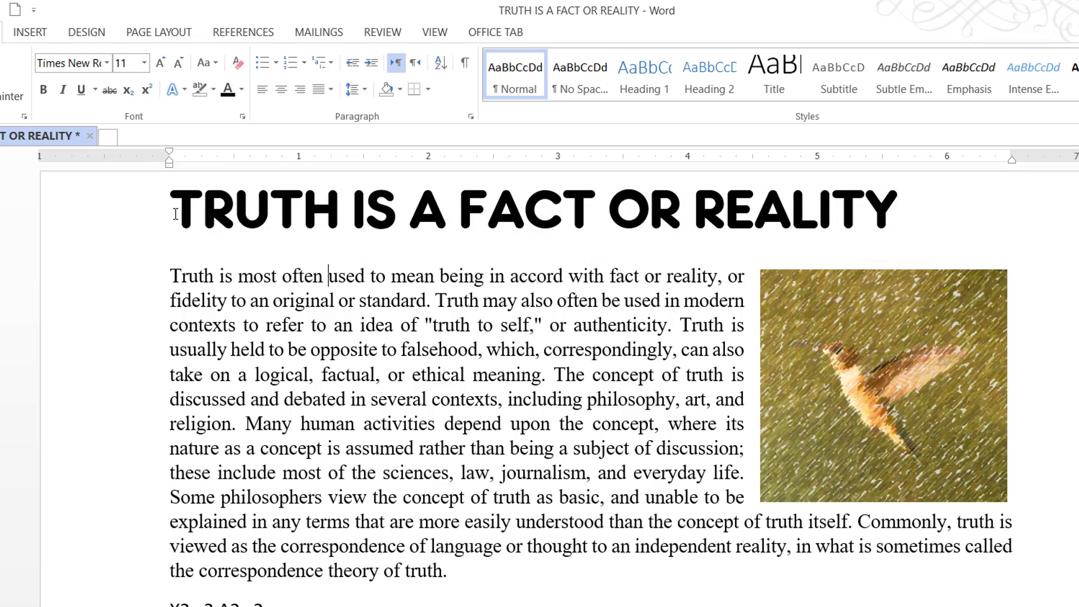
drag(169, 212, 524, 214)
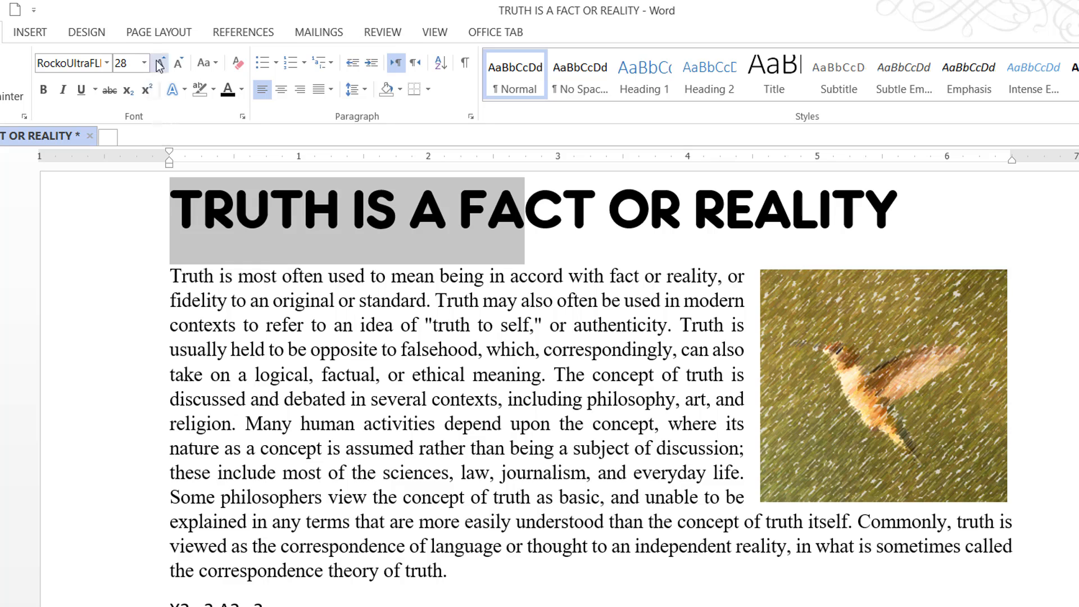
click(273, 302)
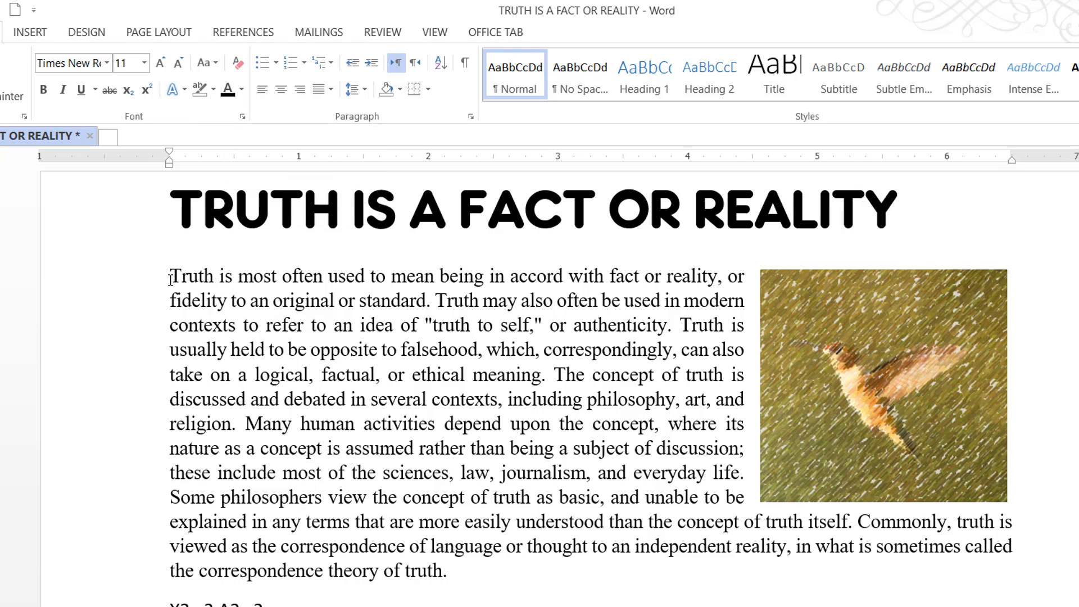
Step: Try lowercase and UPPERCASE on the first two sentences of the body paragraph
drag(171, 279, 673, 330)
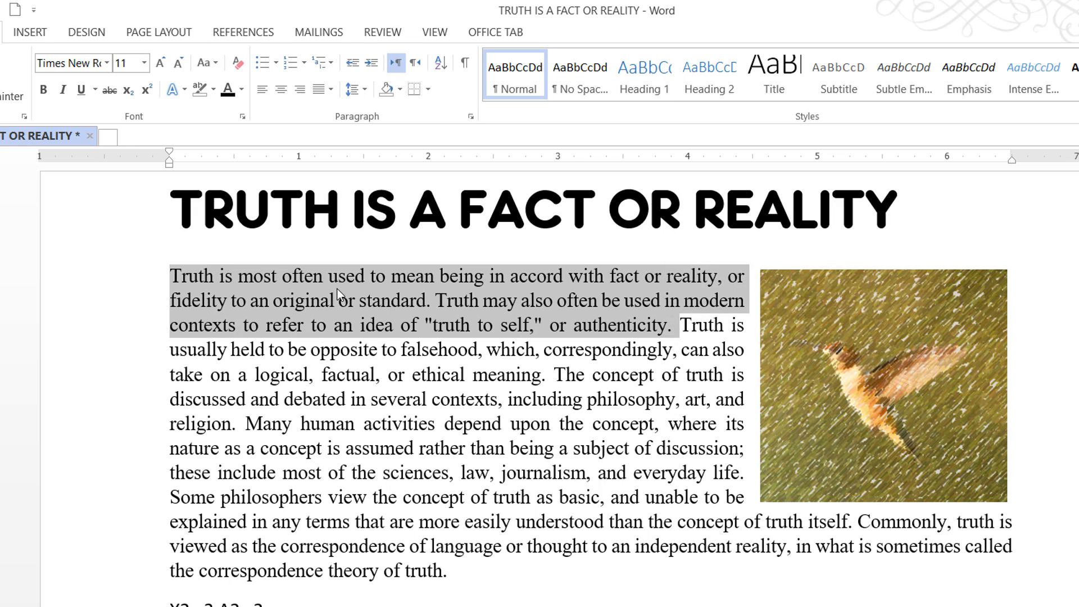
click(217, 63)
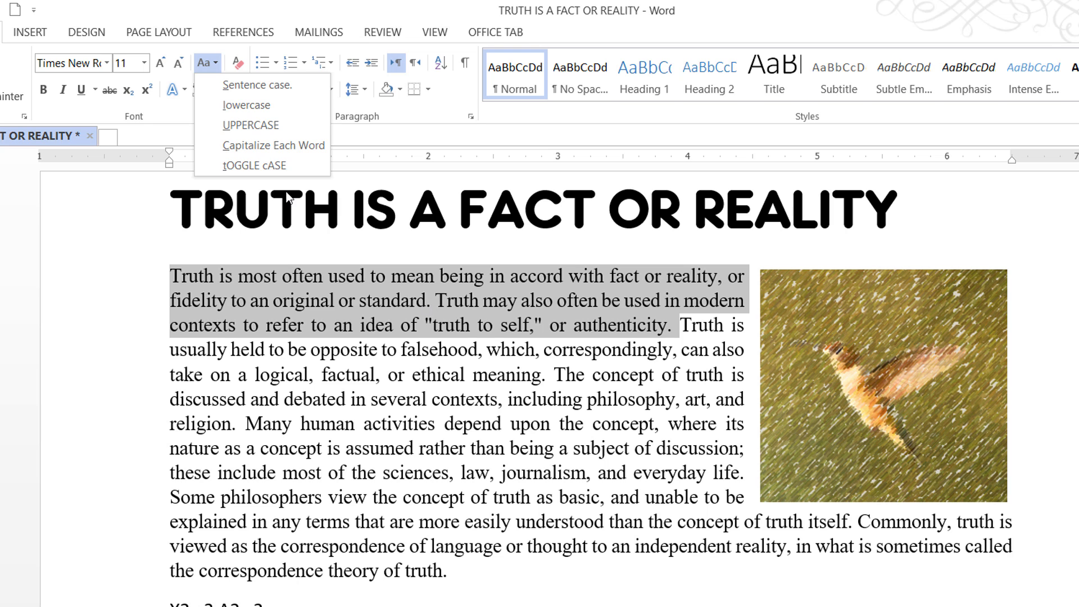
click(257, 107)
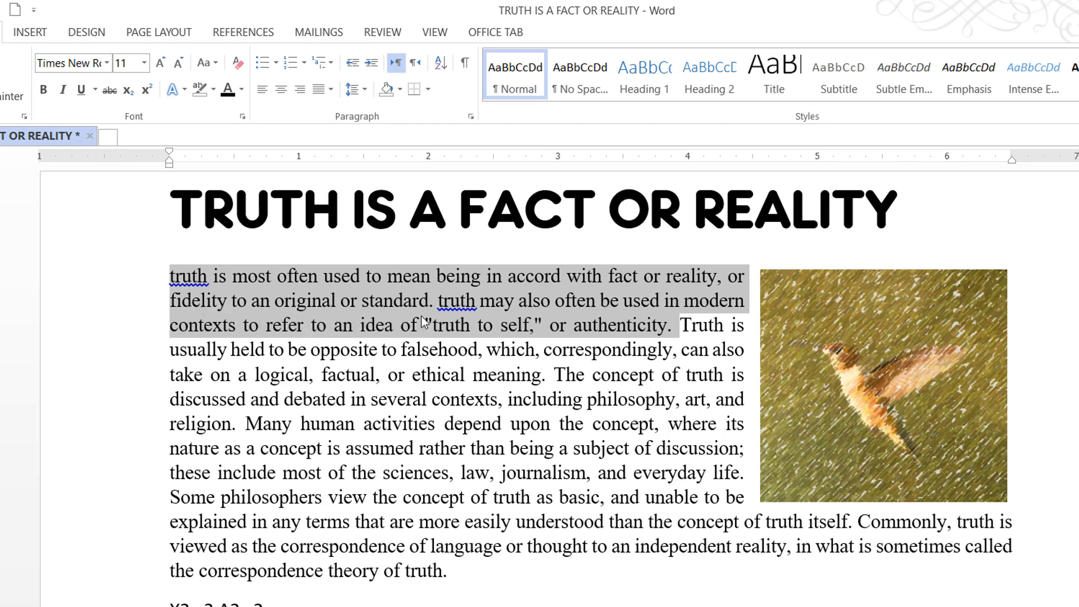
click(214, 63)
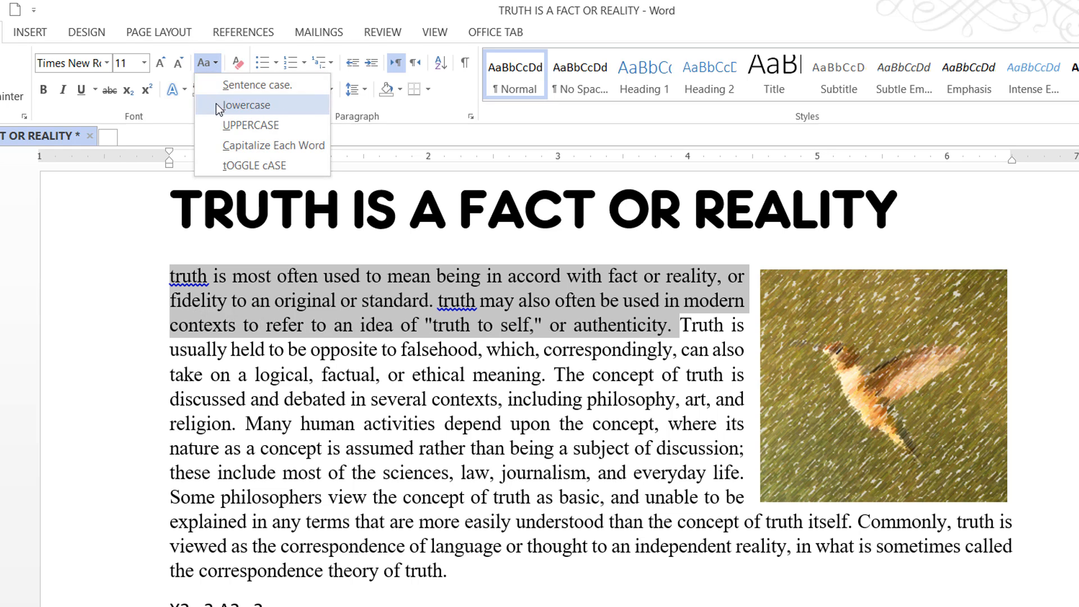
click(254, 123)
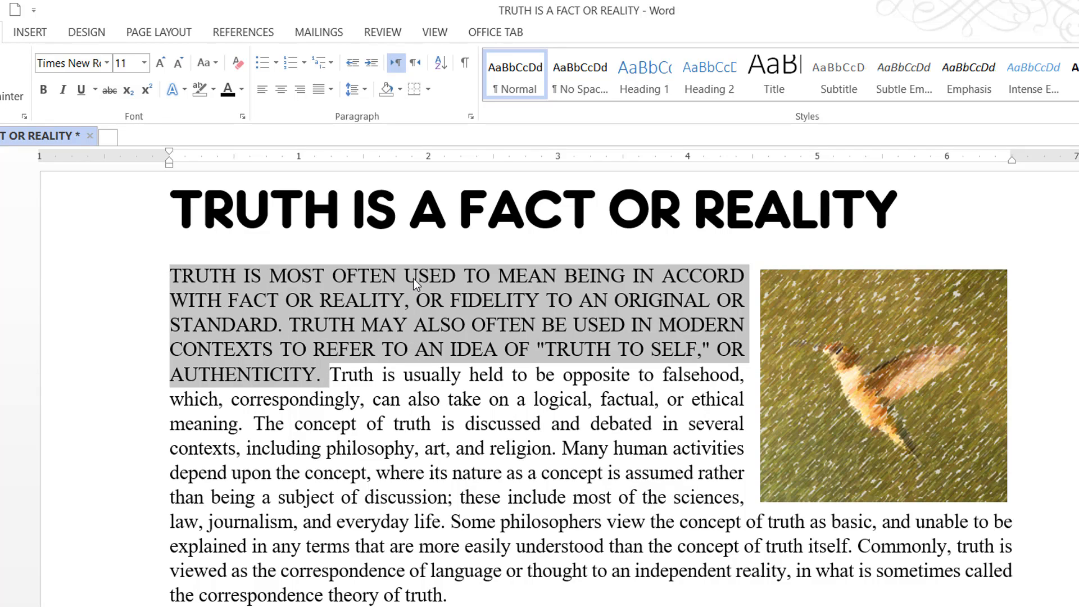
Step: Try Capitalize Each Word and tOGGLE cASE on the selected first two sentences
click(214, 63)
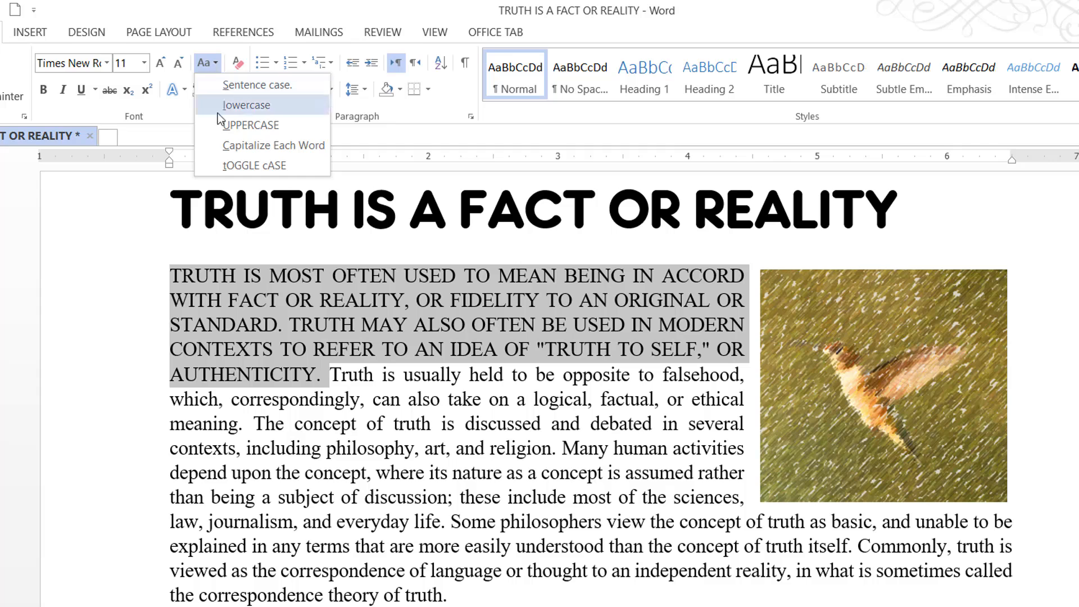
click(286, 147)
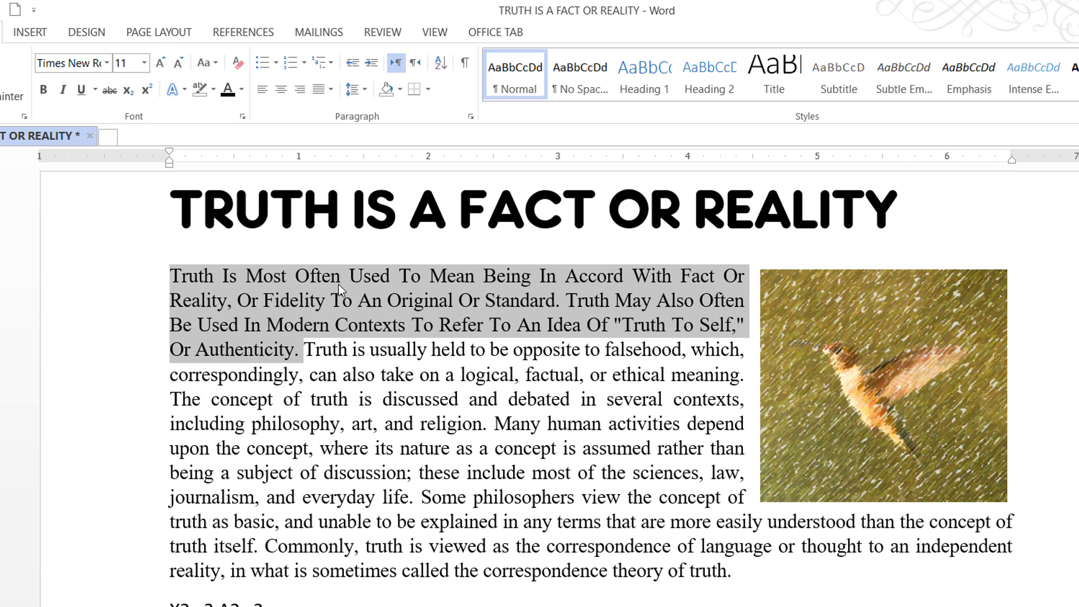
click(215, 65)
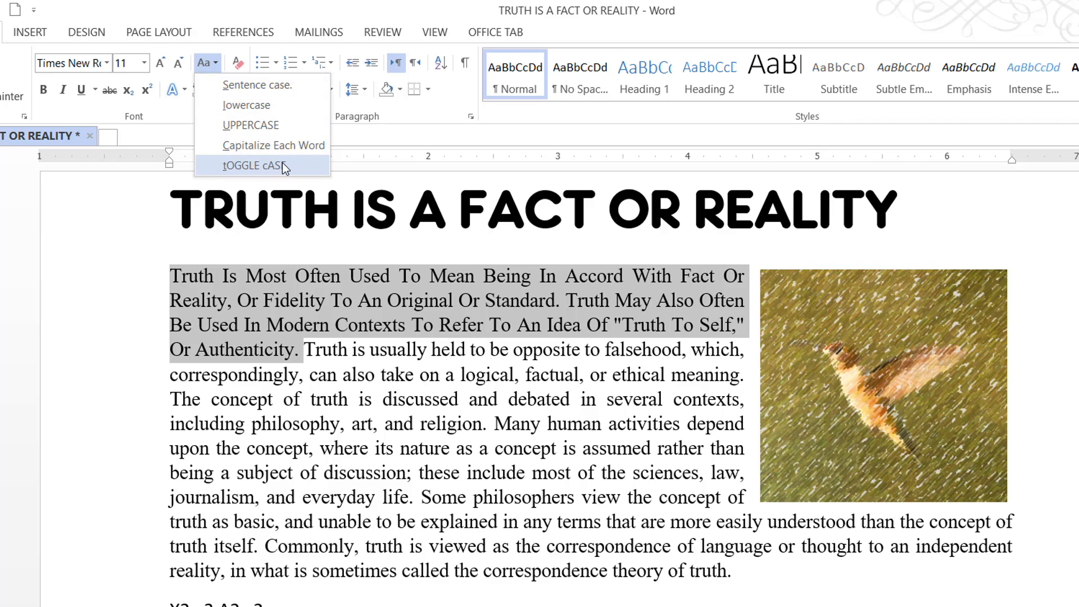
click(244, 170)
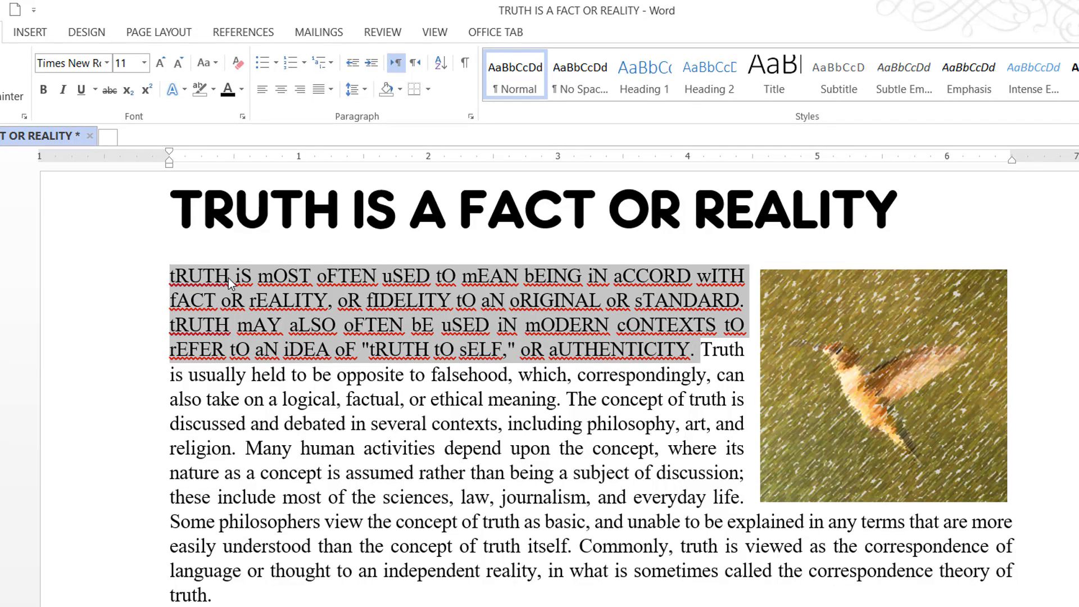
Step: Change the paragraph's first two sentences to Sentence case
click(215, 63)
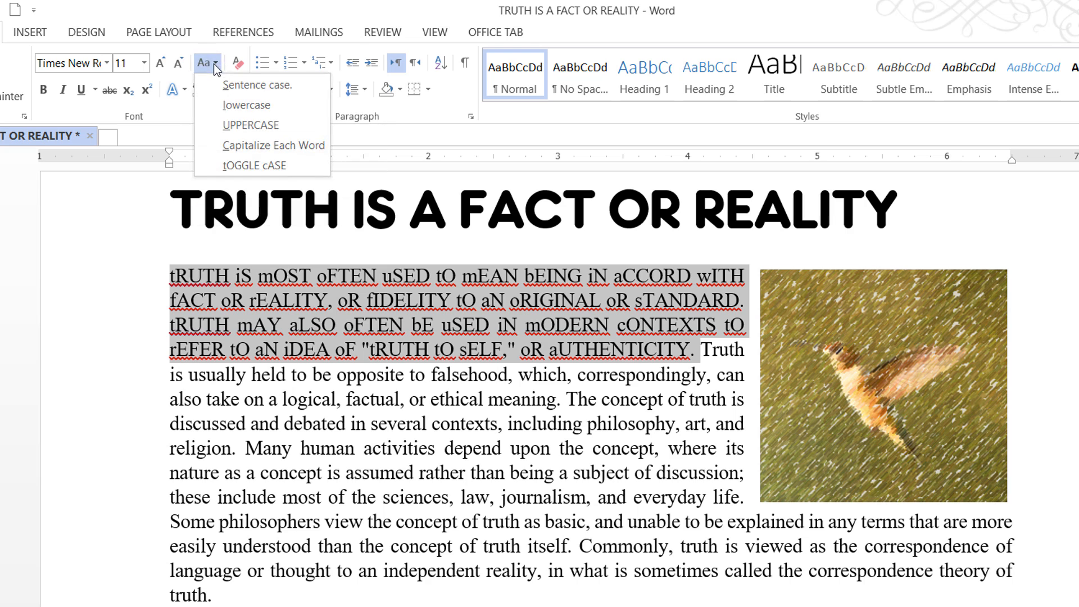
click(261, 85)
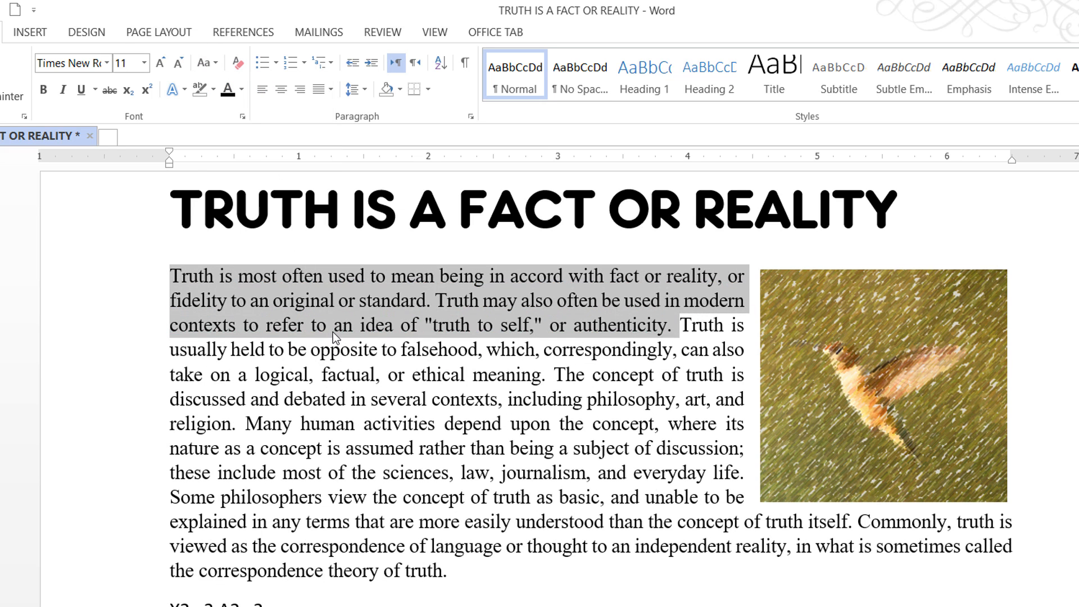
click(99, 211)
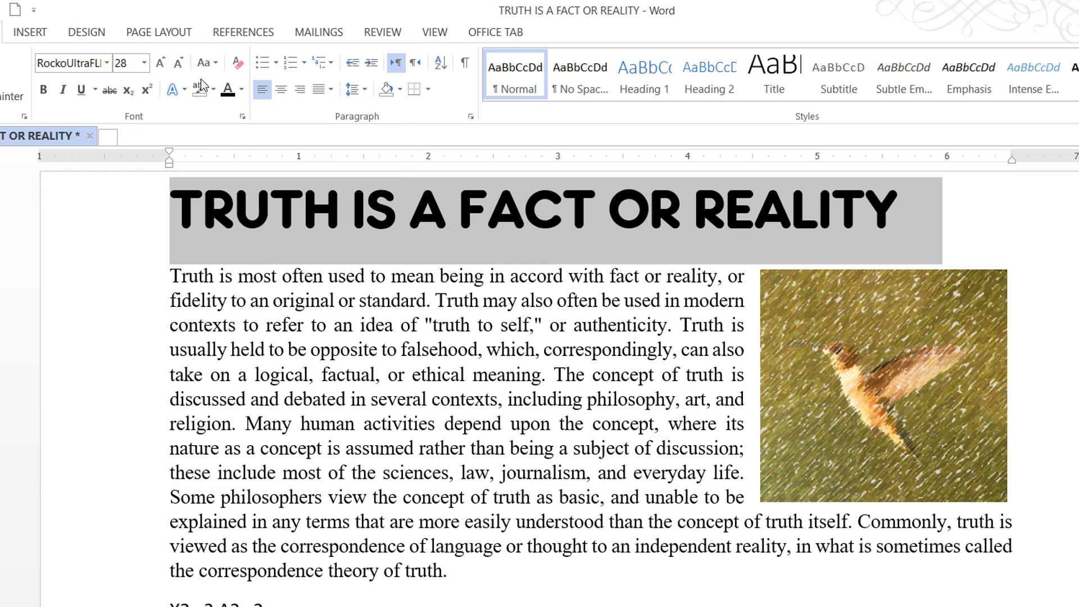
click(263, 245)
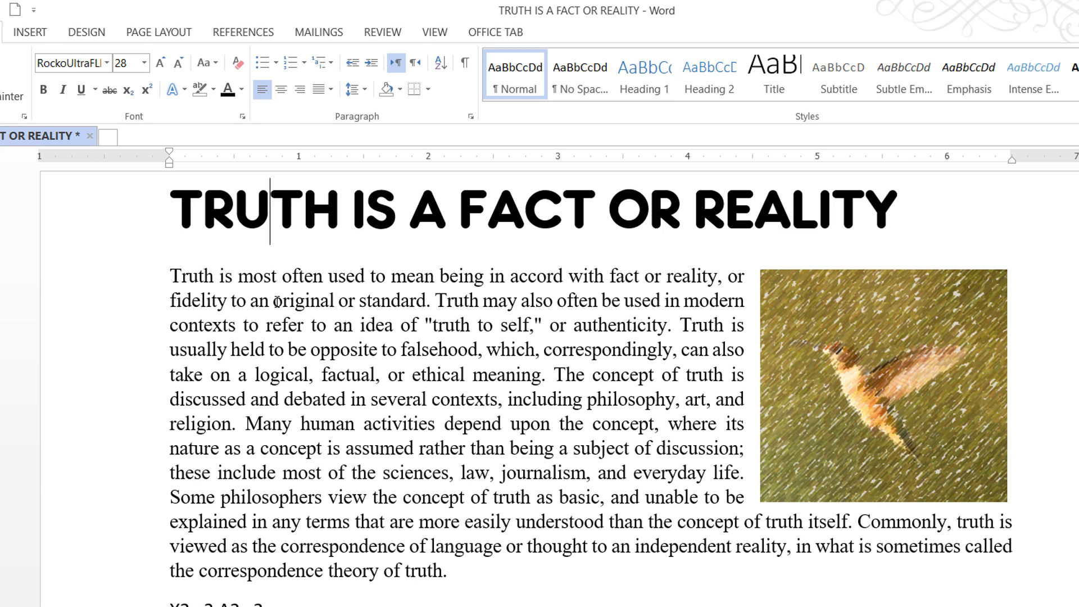
Step: Highlight the word "opposite" in the body paragraph in yellow
click(310, 349)
drag(334, 349, 378, 349)
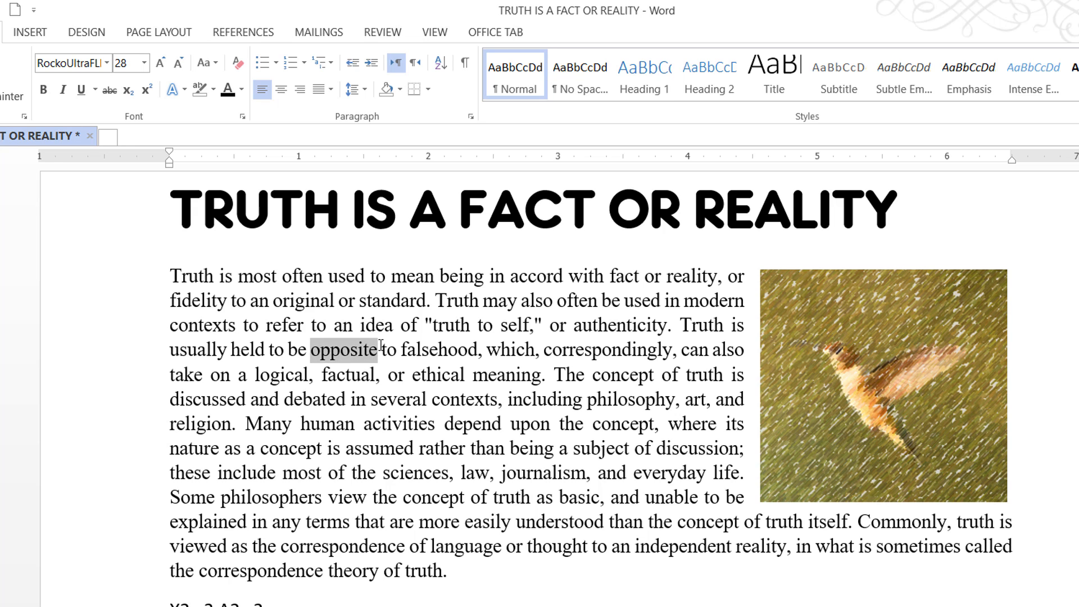
click(213, 91)
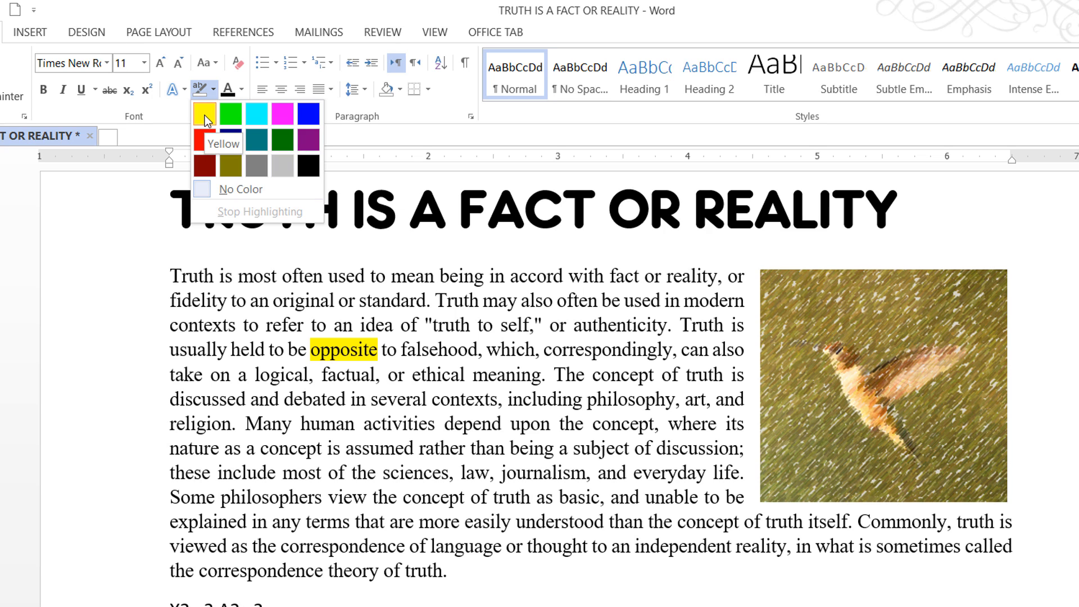
click(205, 114)
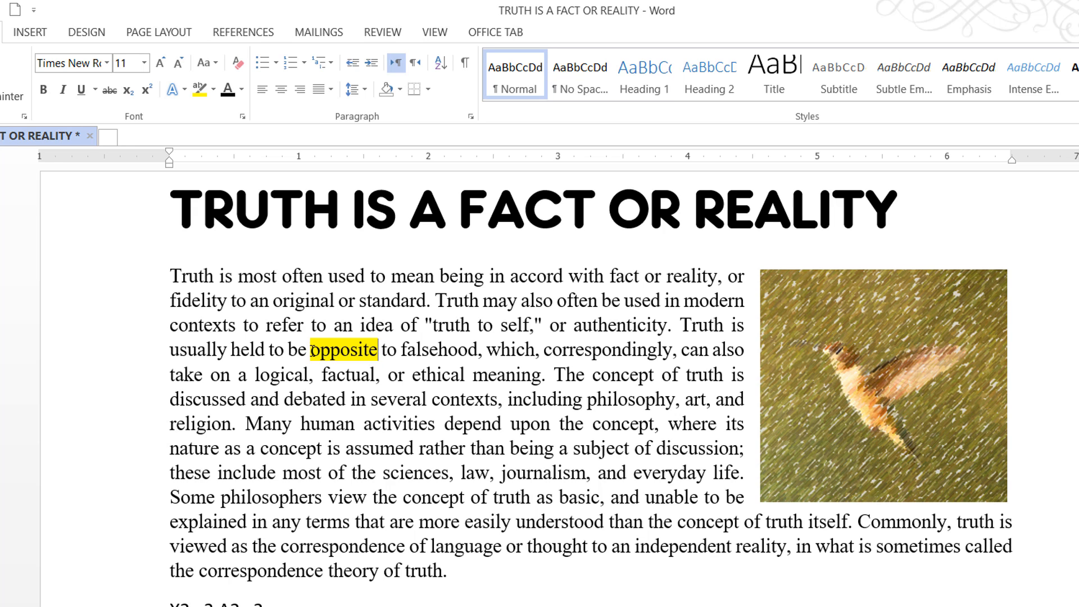
drag(312, 350, 377, 350)
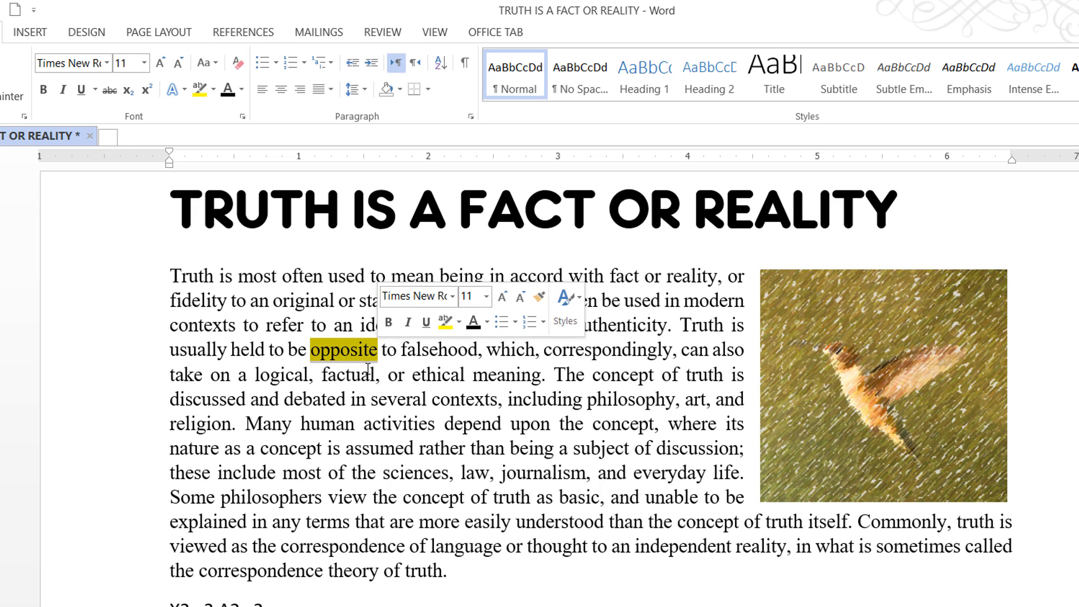
click(362, 372)
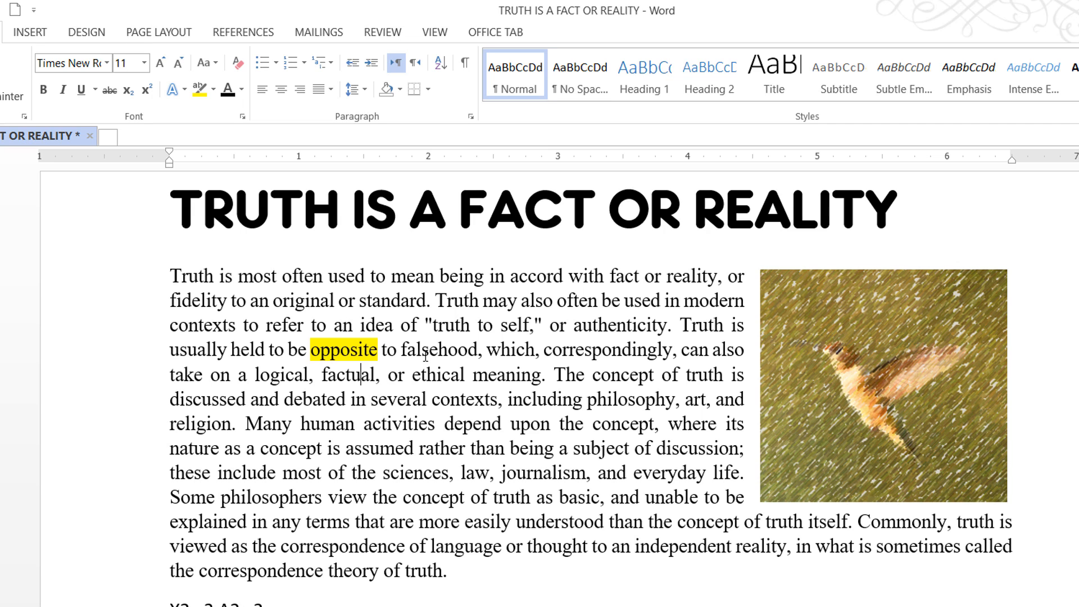
Step: Highlight the word "falsehood," in the same yellow and deselect it
drag(401, 349, 482, 353)
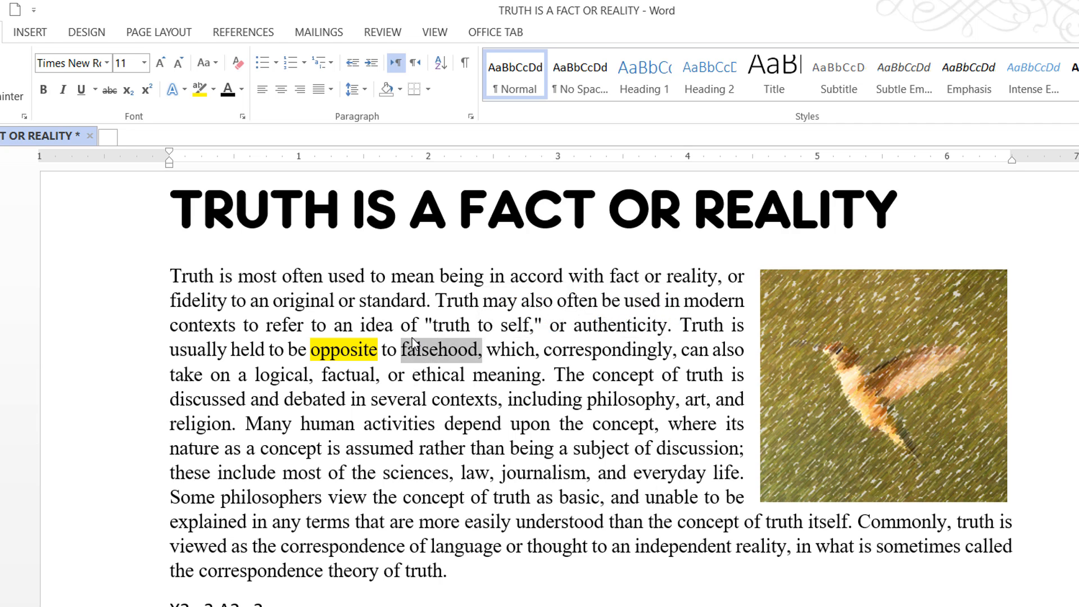
click(200, 91)
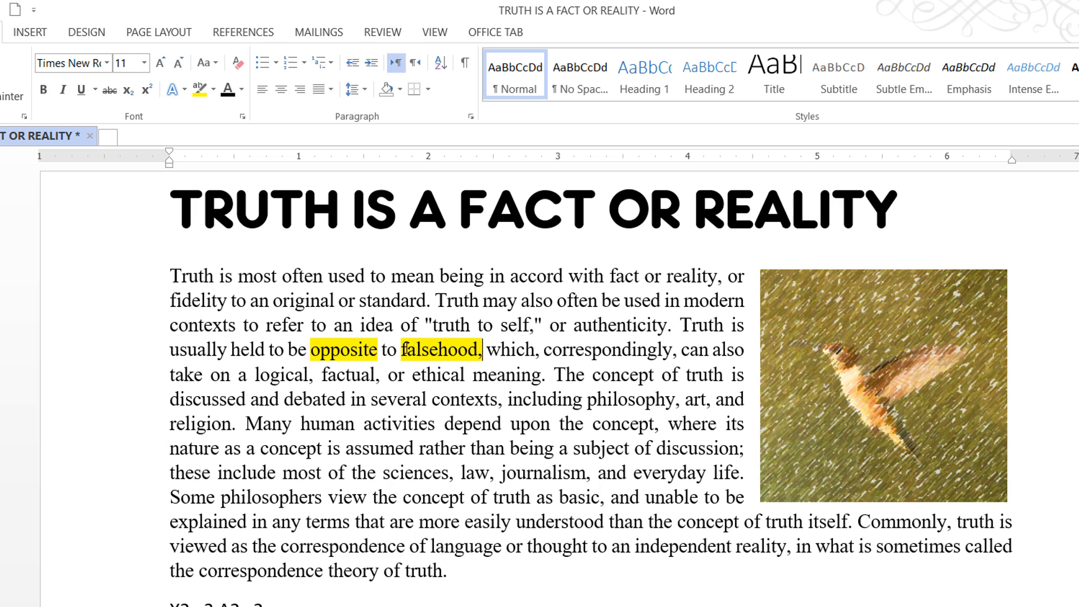
drag(401, 349, 486, 348)
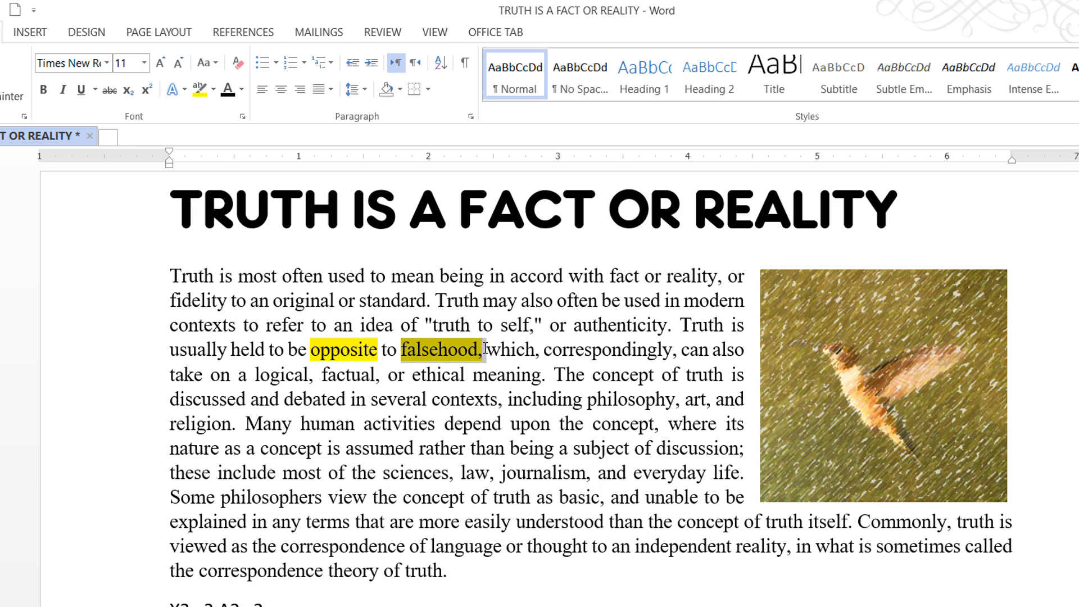
click(345, 398)
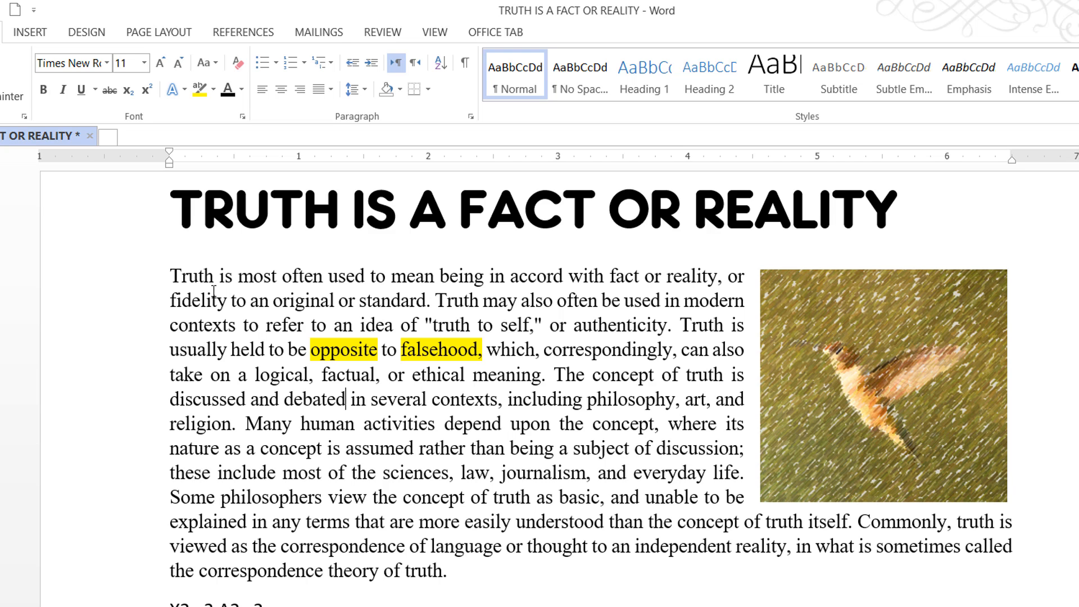
Step: Highlight the words "human", "philosophy," and "used" in the body paragraph in yellow
click(201, 92)
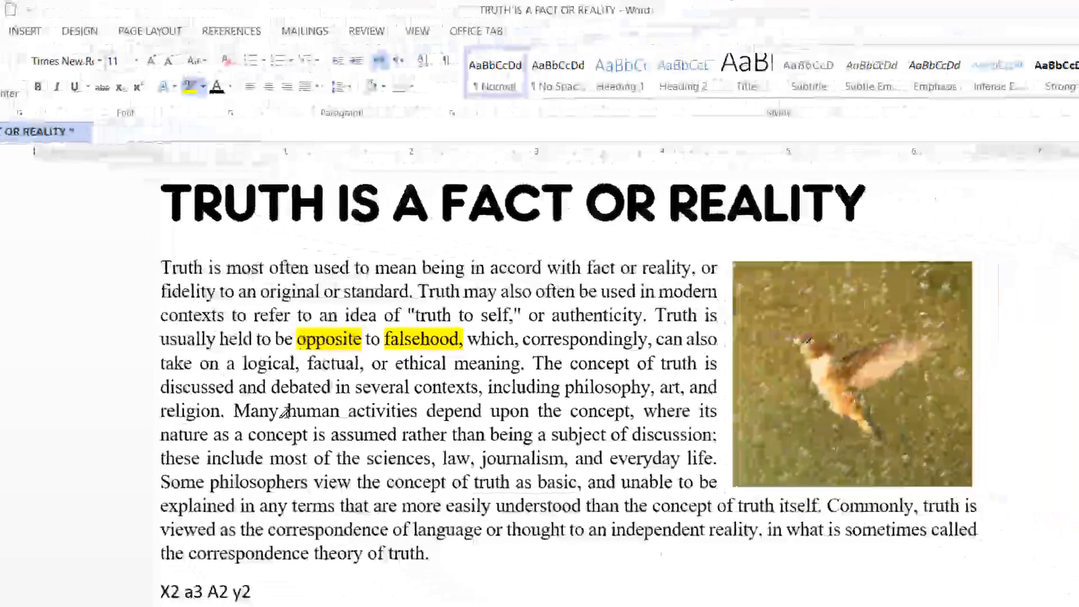
mouse_move(287, 410)
mouse_down()
mouse_move(345, 434)
mouse_move(340, 410)
mouse_up()
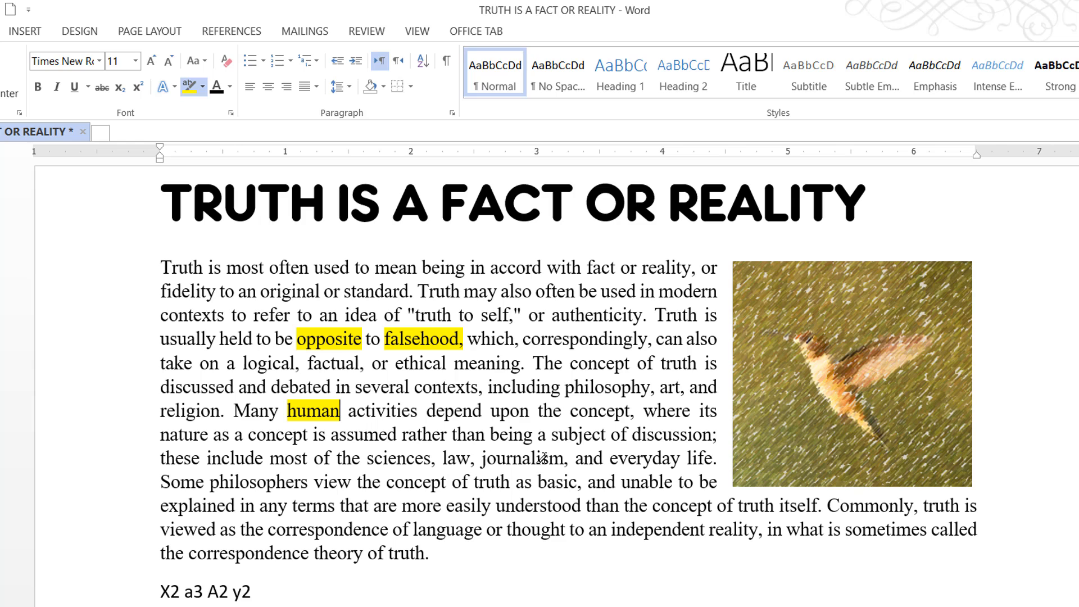
click(565, 387)
mouse_move(584, 387)
mouse_down()
mouse_move(632, 412)
mouse_move(654, 386)
mouse_up()
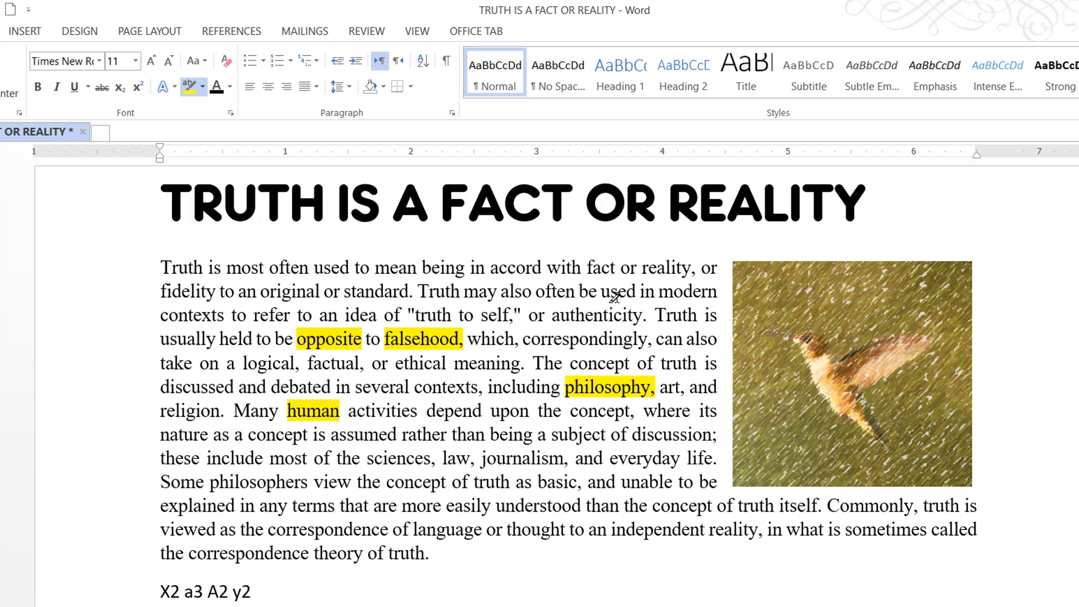
drag(599, 291, 637, 291)
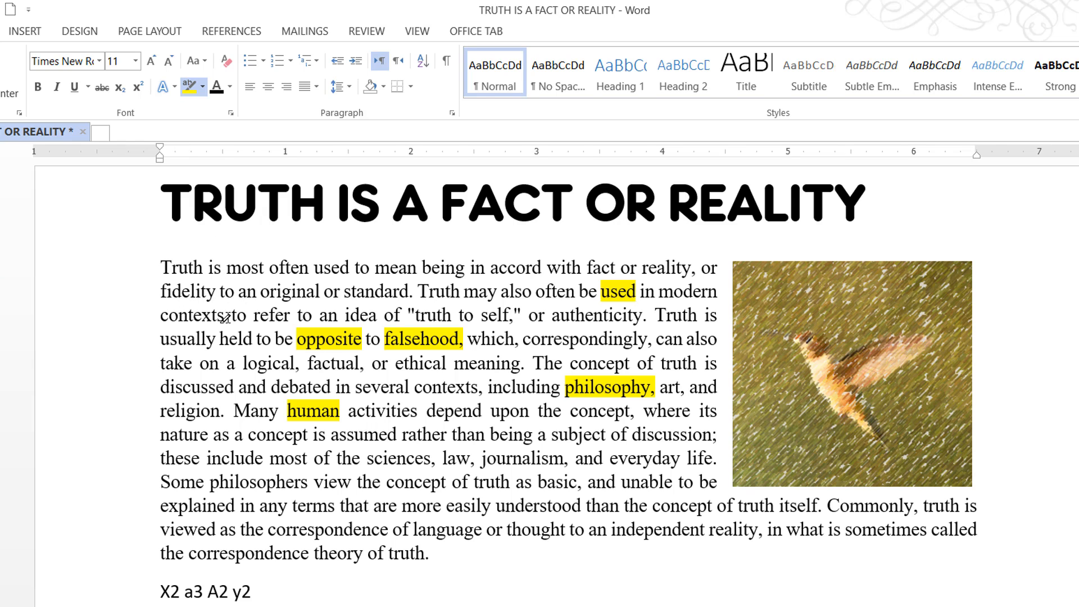
Step: Turn off the text highlighter and try an ordinary selection on the word "terms"
click(190, 87)
drag(292, 506, 334, 510)
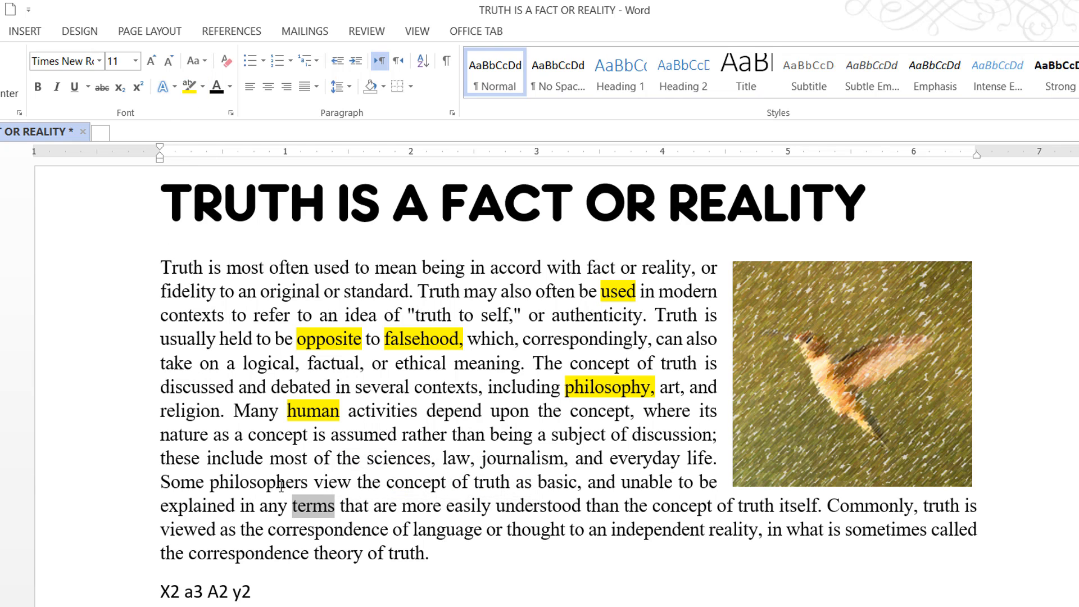
click(242, 434)
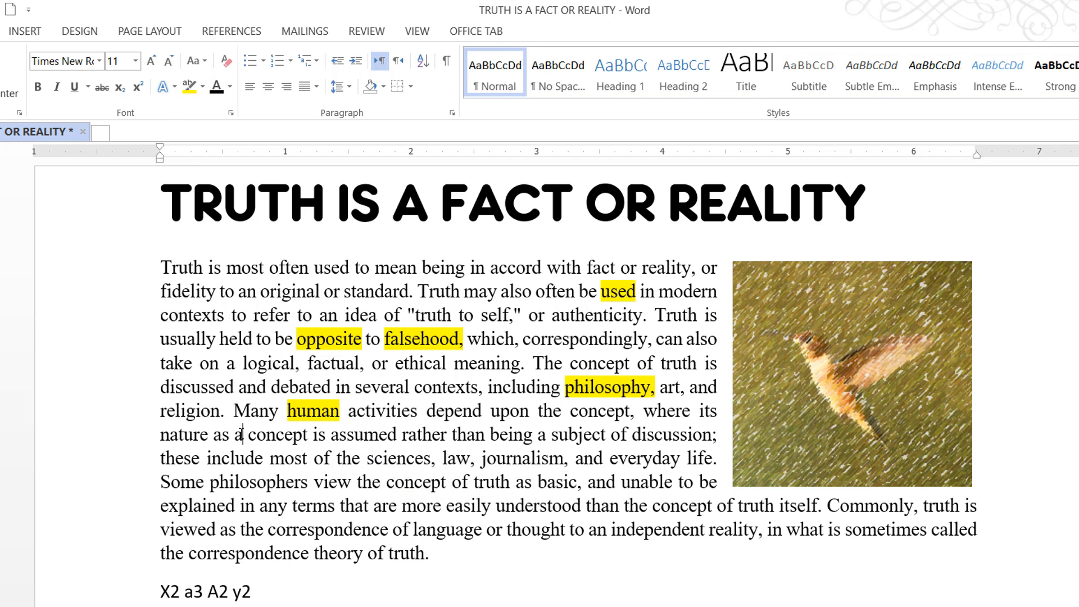
Step: Highlight "most ofte" and "mean" in the paragraph's first line in yellow, and turn the highlighter off
click(189, 88)
mouse_move(226, 266)
mouse_down()
mouse_move(309, 268)
mouse_move(299, 268)
mouse_up()
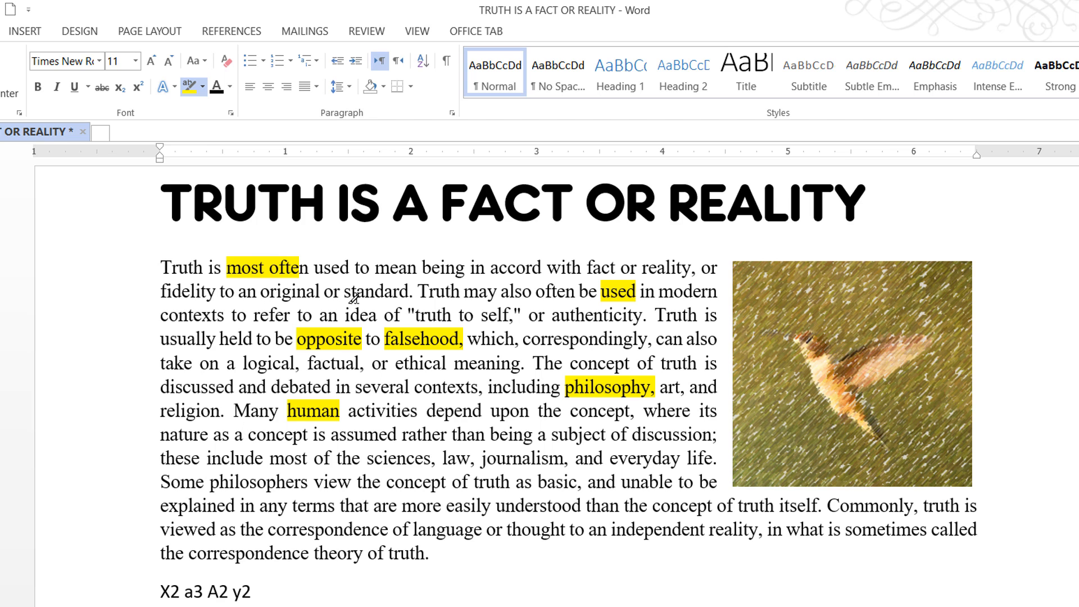
click(373, 268)
drag(404, 272, 417, 270)
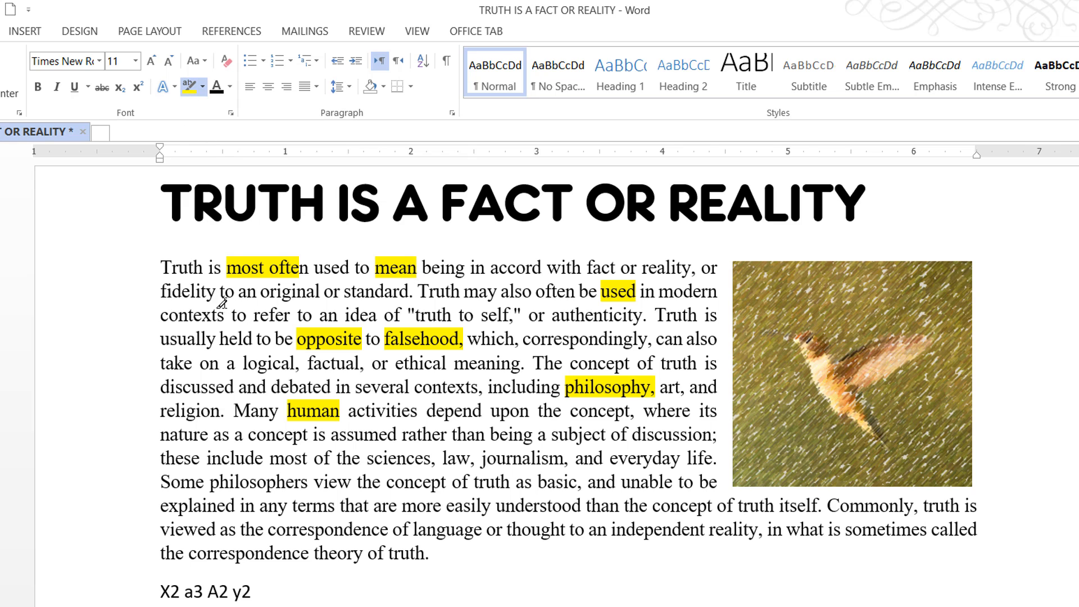
click(189, 87)
Step: Remove the highlighting from the body paragraph's beginning through "assumed rather" using No Color
drag(161, 267, 450, 436)
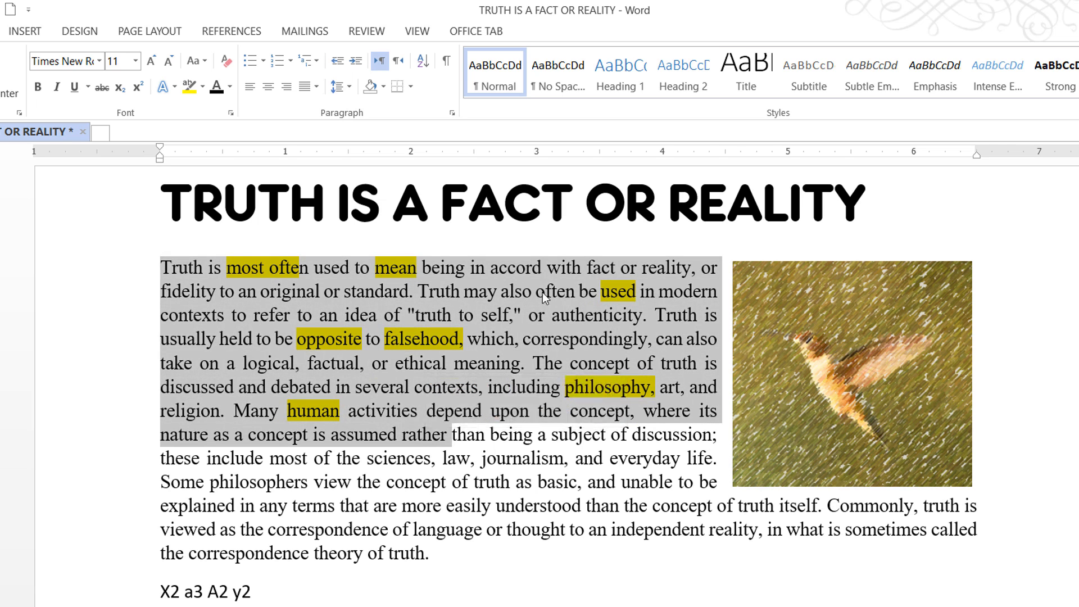
click(202, 86)
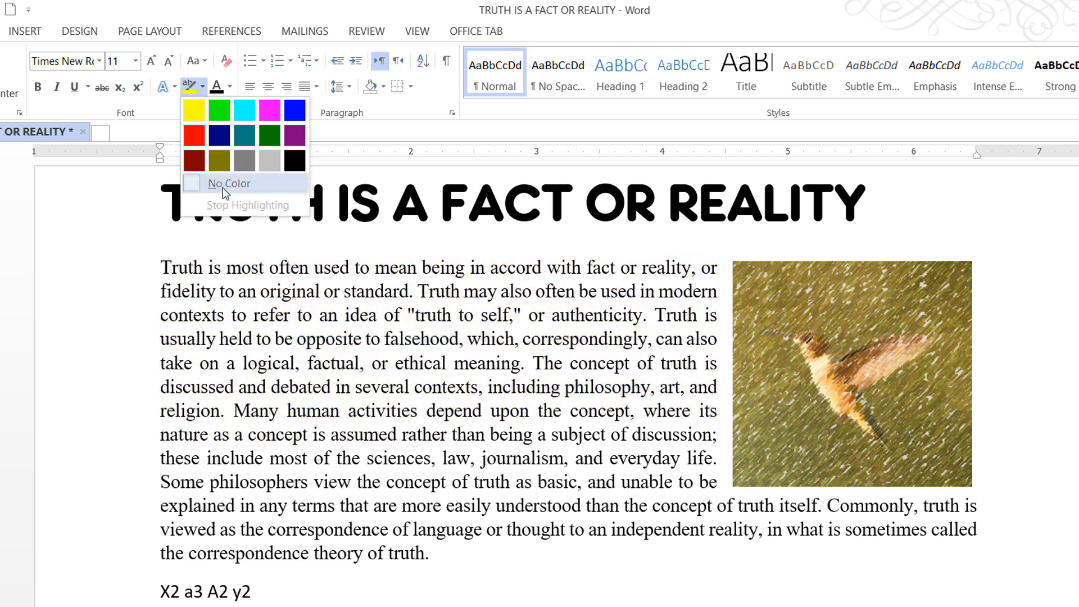
click(229, 183)
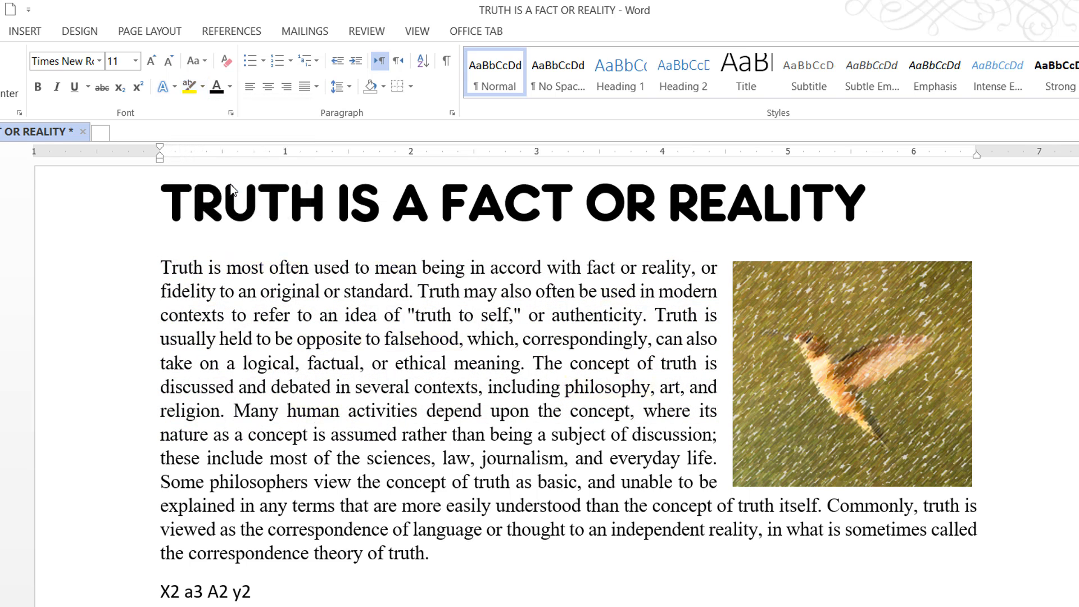
click(392, 340)
Step: Change the title's font to Geometr415 Blk BT
click(96, 208)
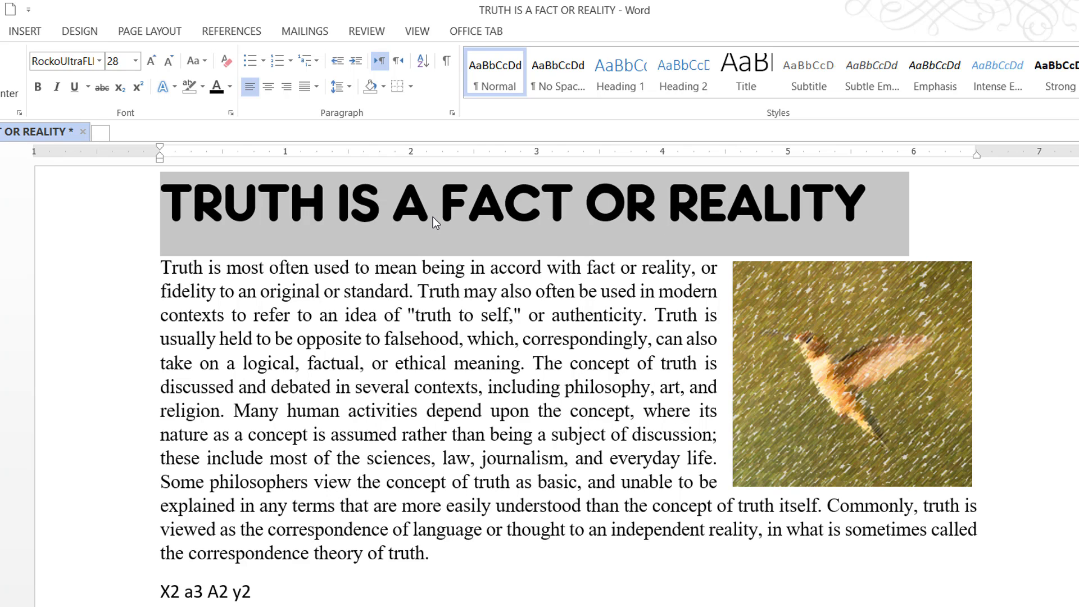
click(99, 63)
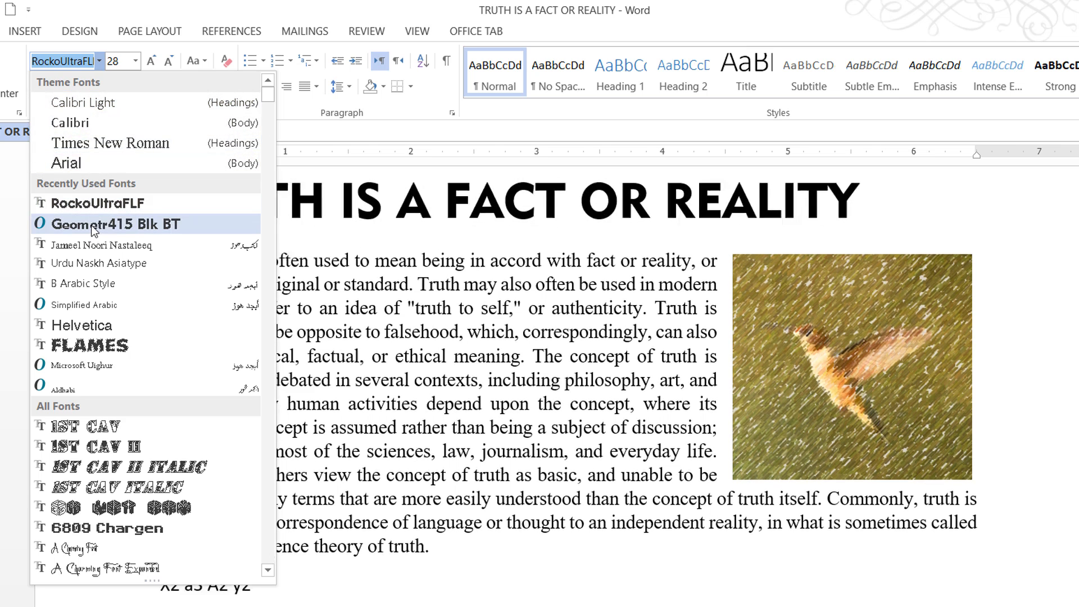
click(144, 225)
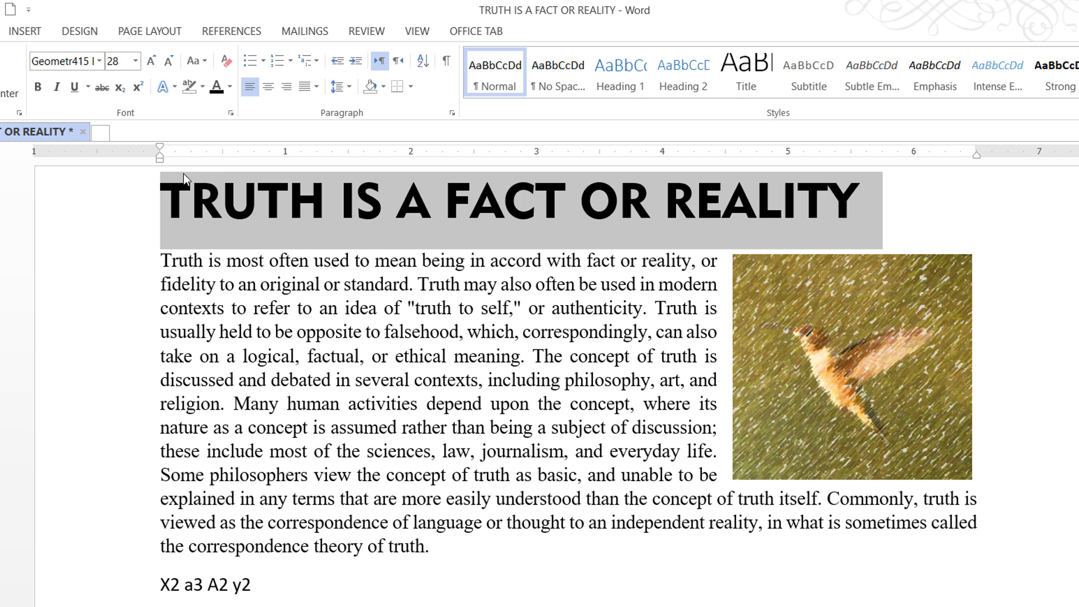
Step: Apply the preset text effect with blue gradient fill and reflection to the title
click(174, 88)
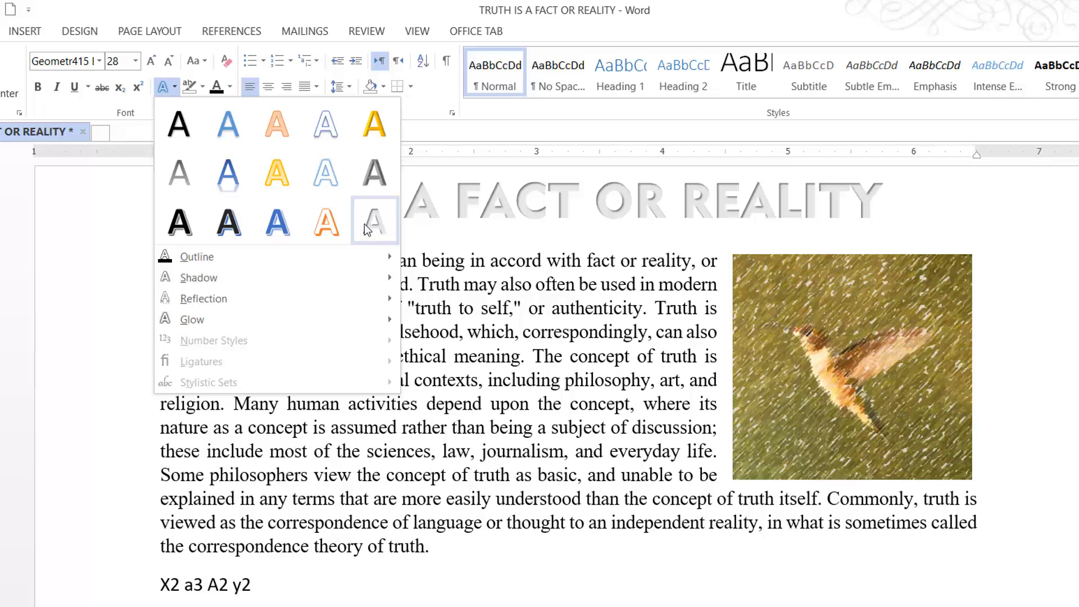
click(224, 178)
click(257, 290)
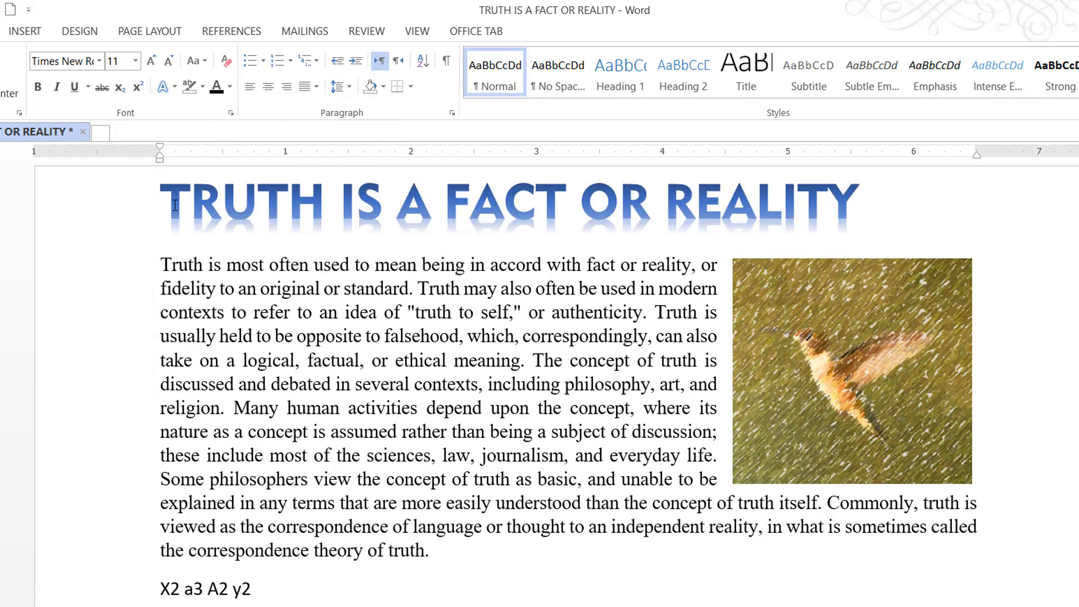
drag(157, 209, 856, 245)
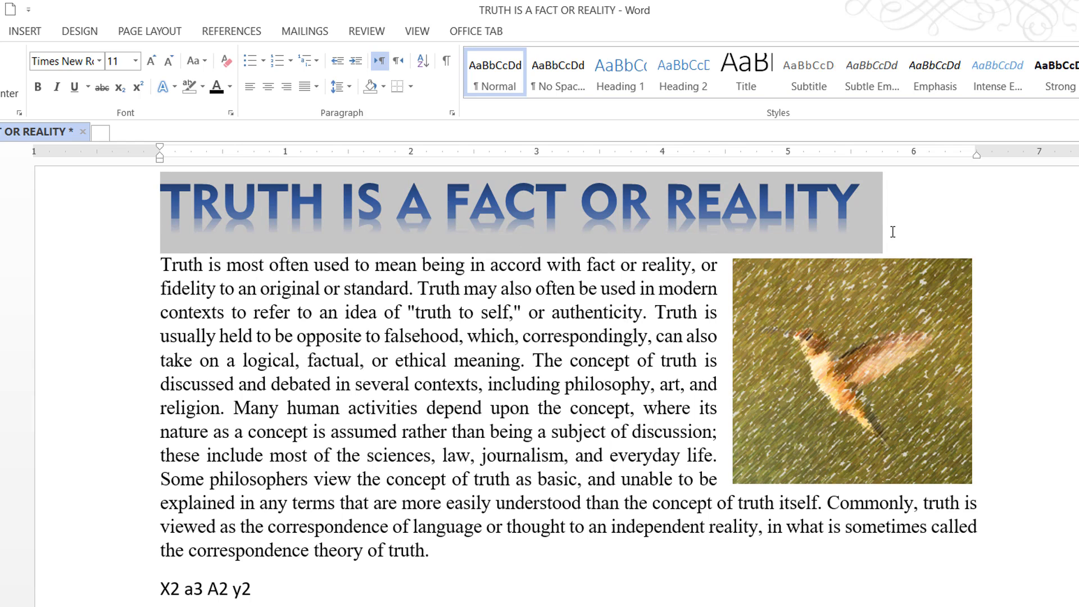
click(445, 265)
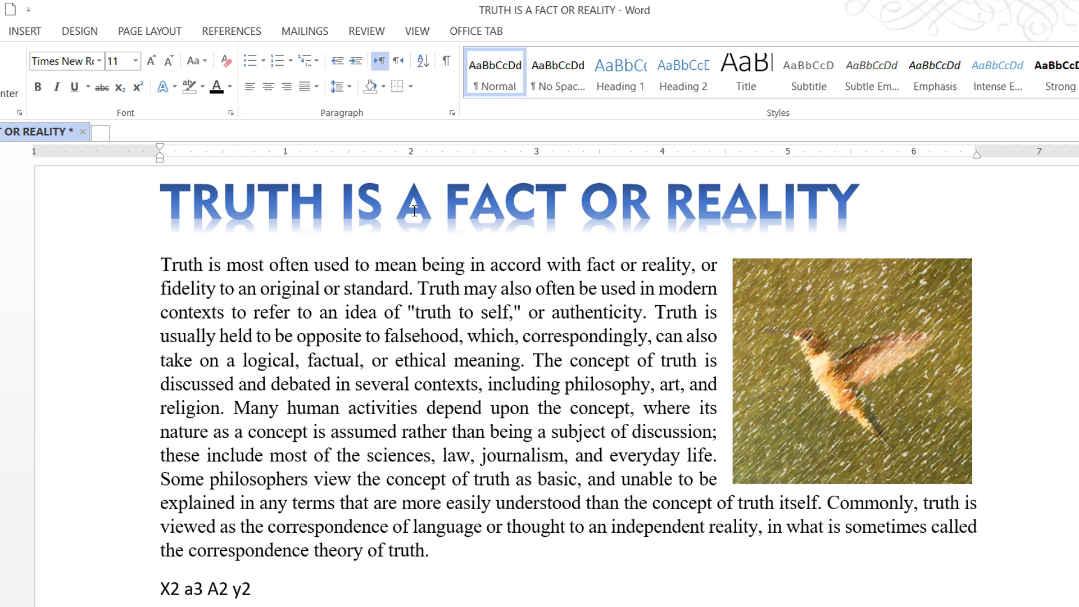
Step: Select the title and try a custom green outline color for it
click(120, 211)
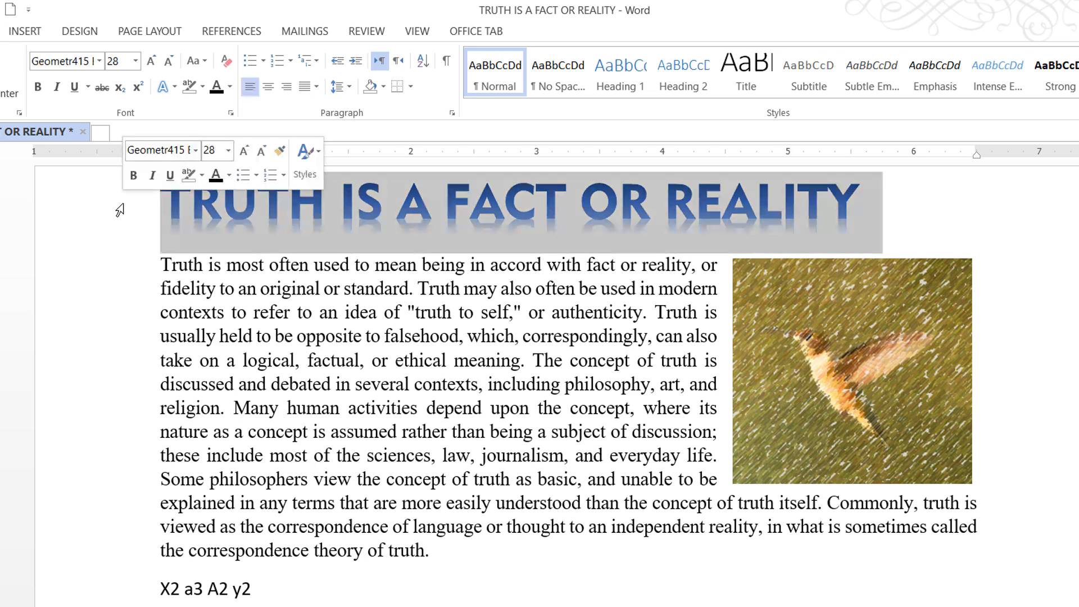
click(175, 88)
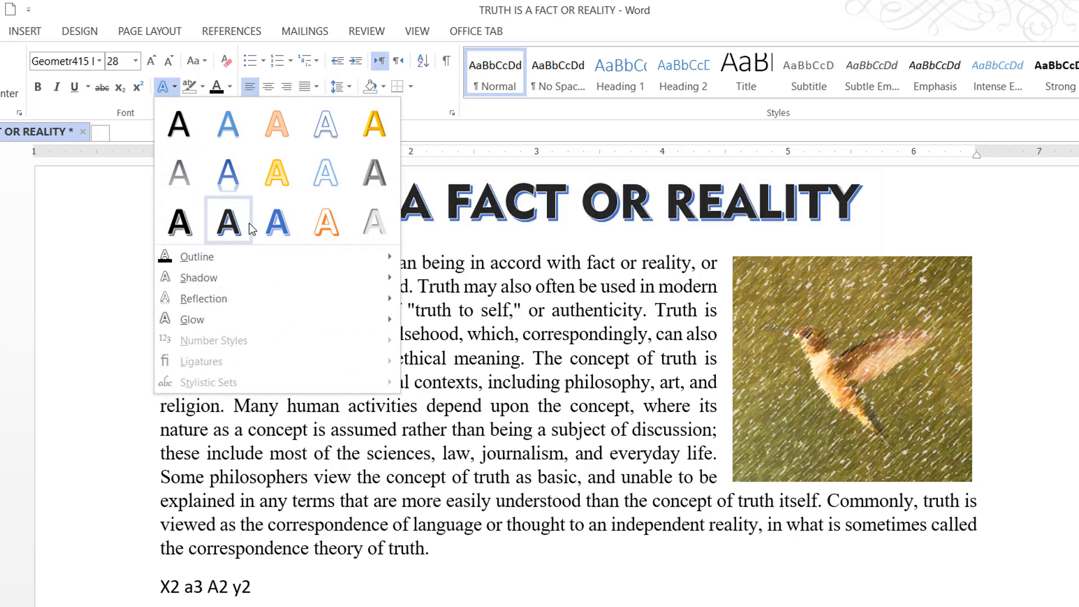
mouse_move(212, 259)
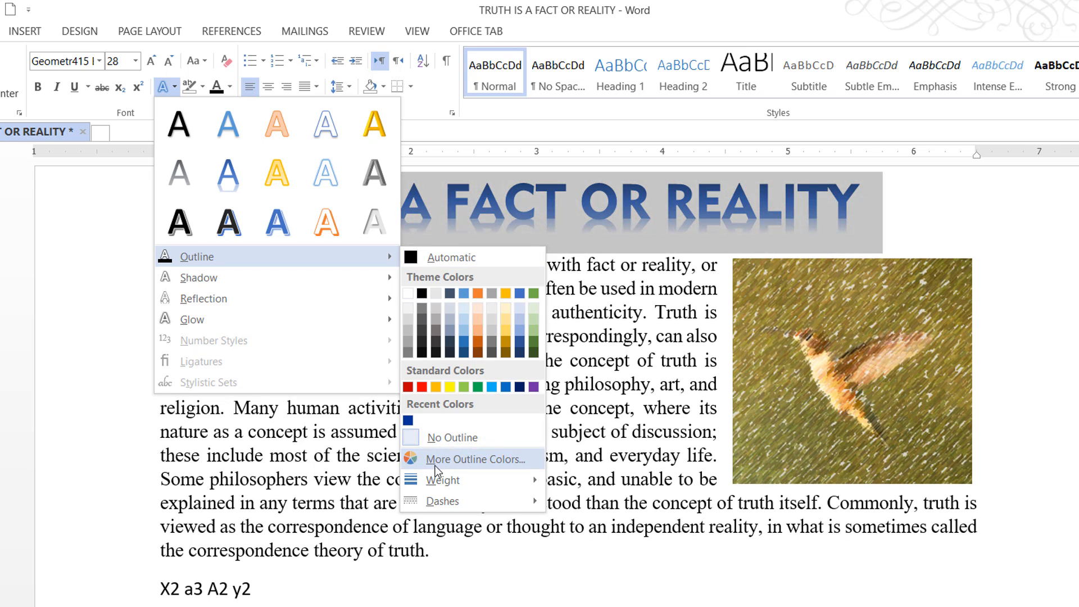
click(496, 459)
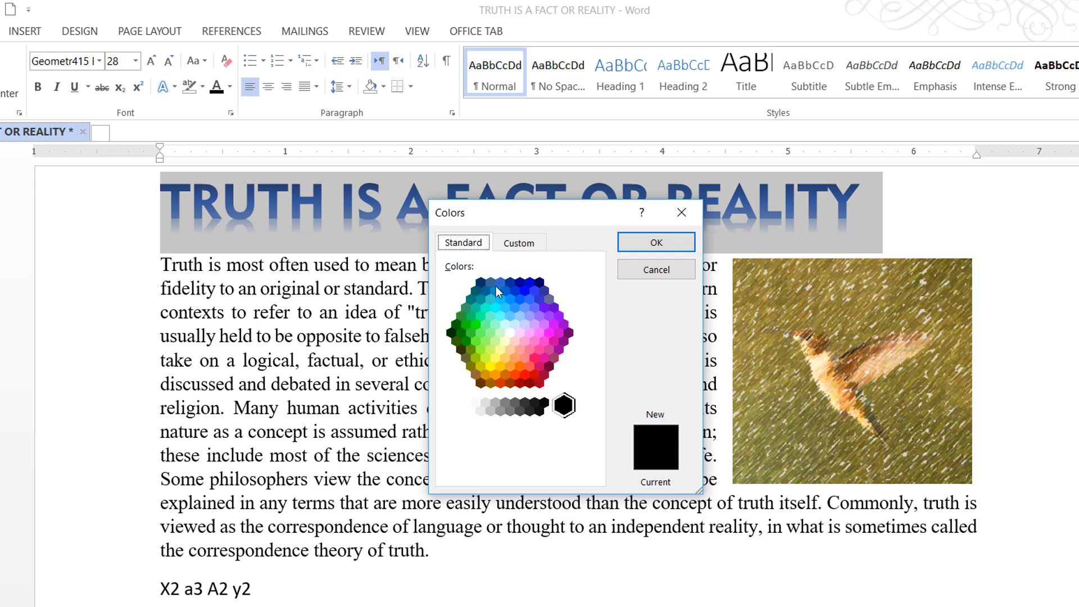
click(521, 245)
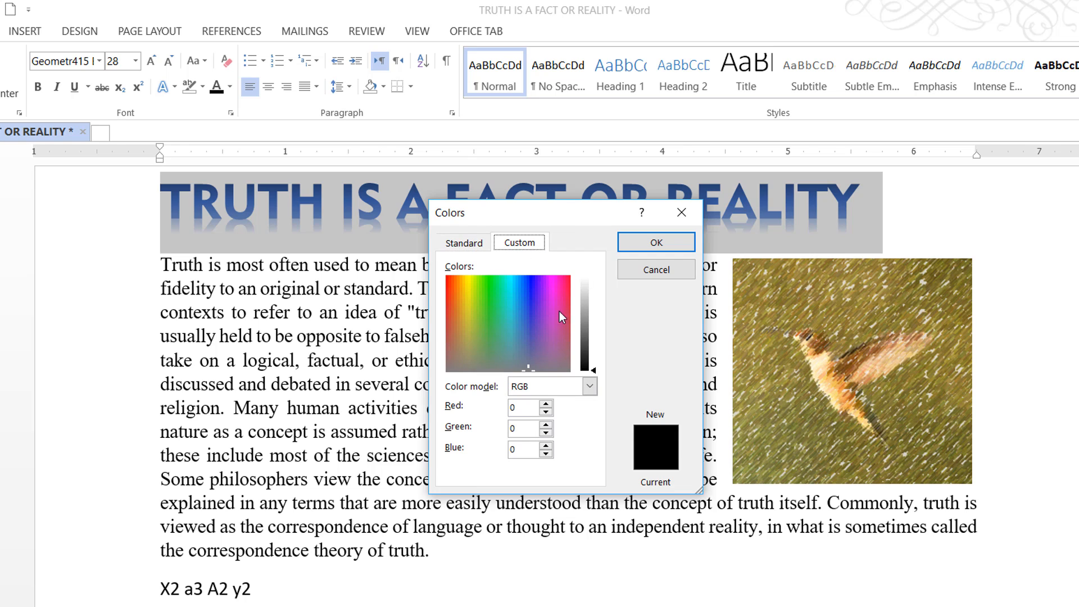
click(486, 285)
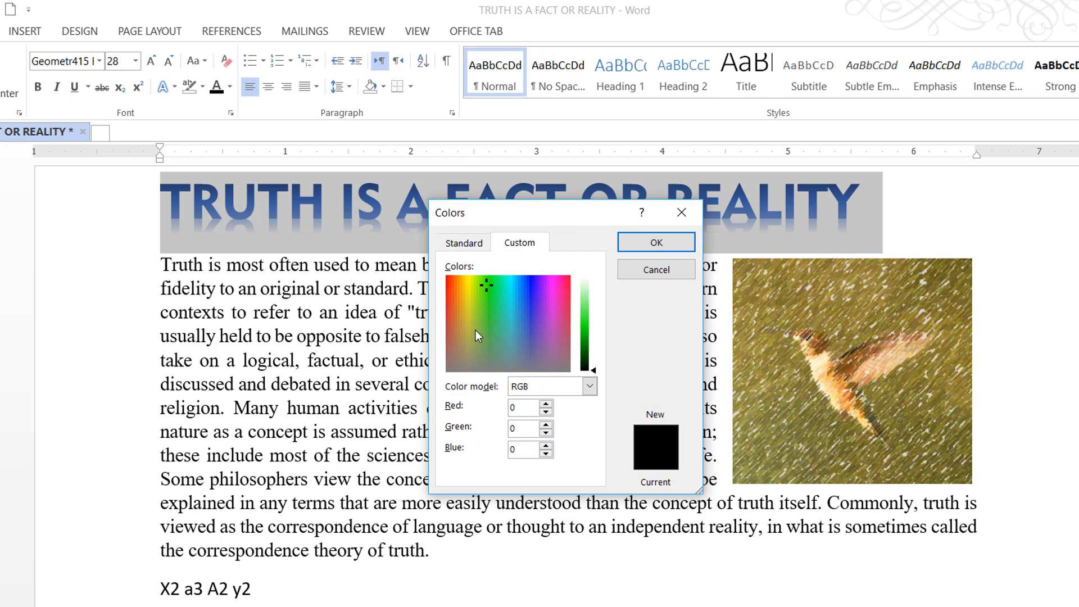
click(655, 268)
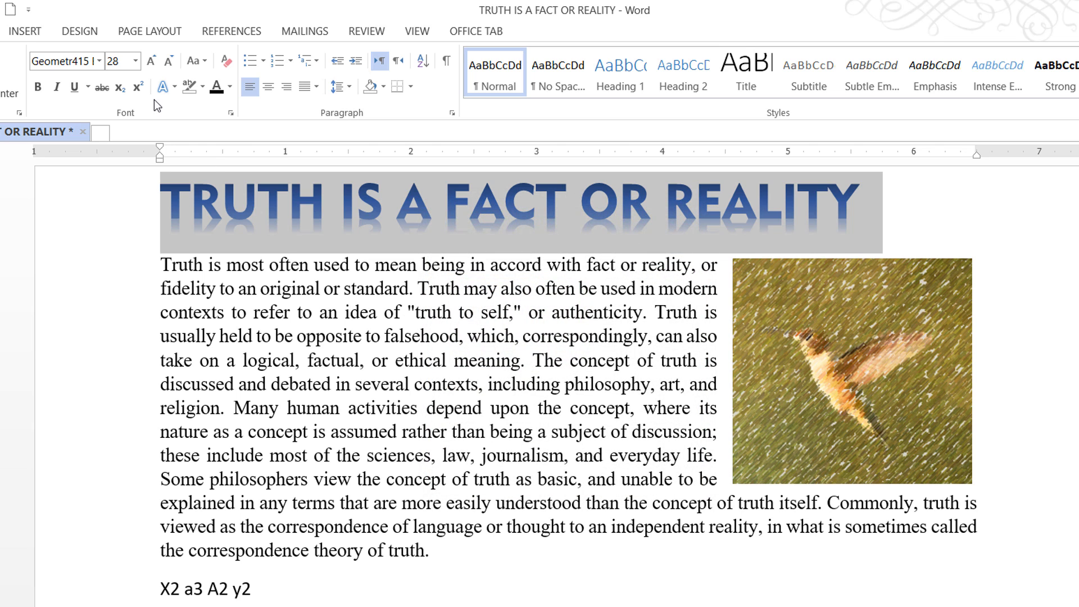
Step: Apply the outer shadow preset from the third row, first column to the title text
click(173, 87)
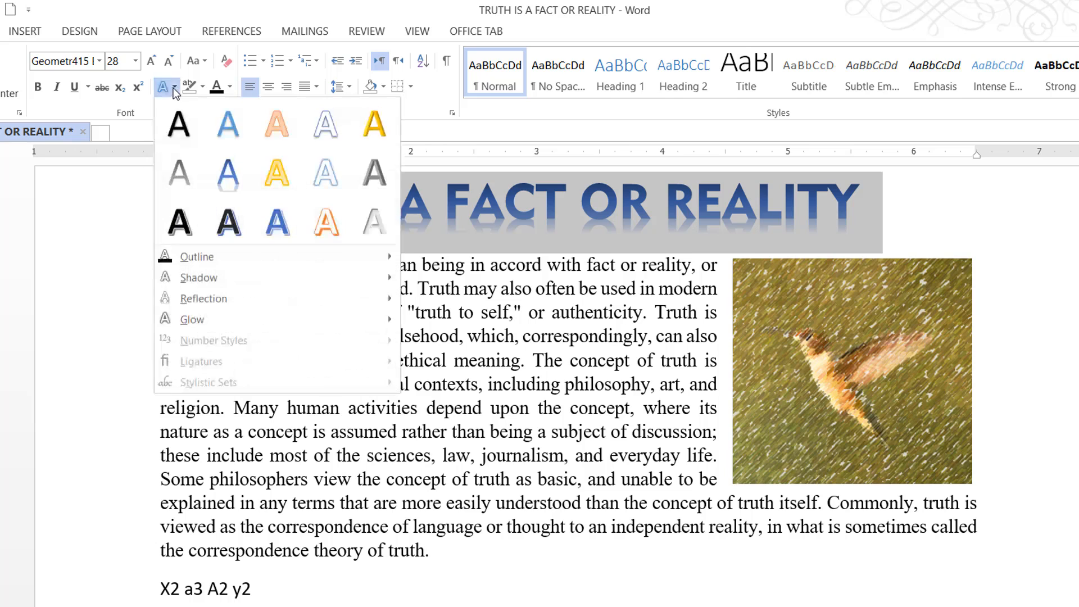
mouse_move(193, 281)
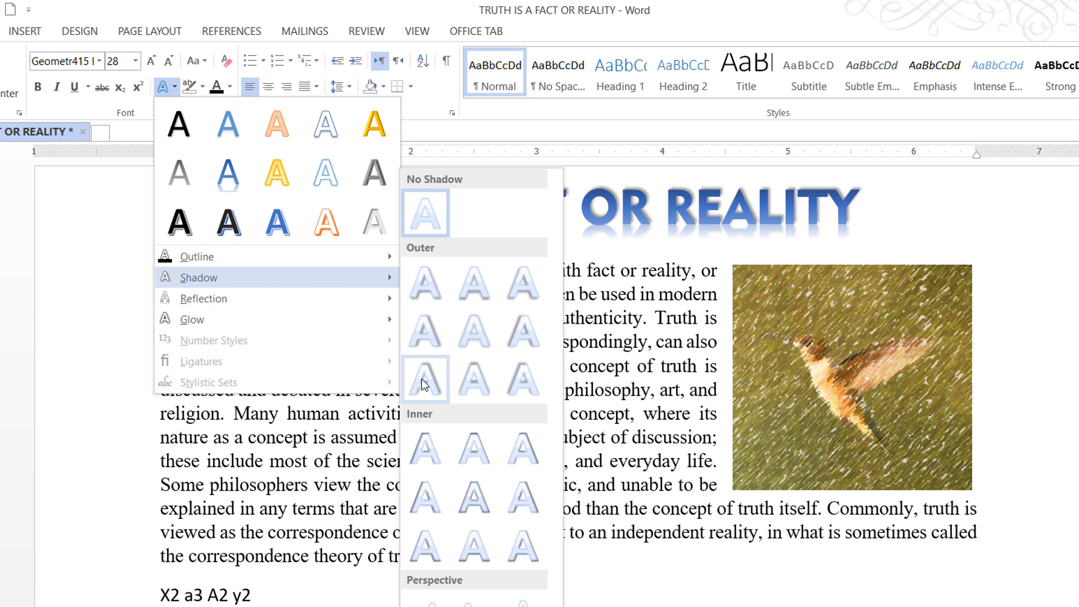
click(421, 379)
click(235, 294)
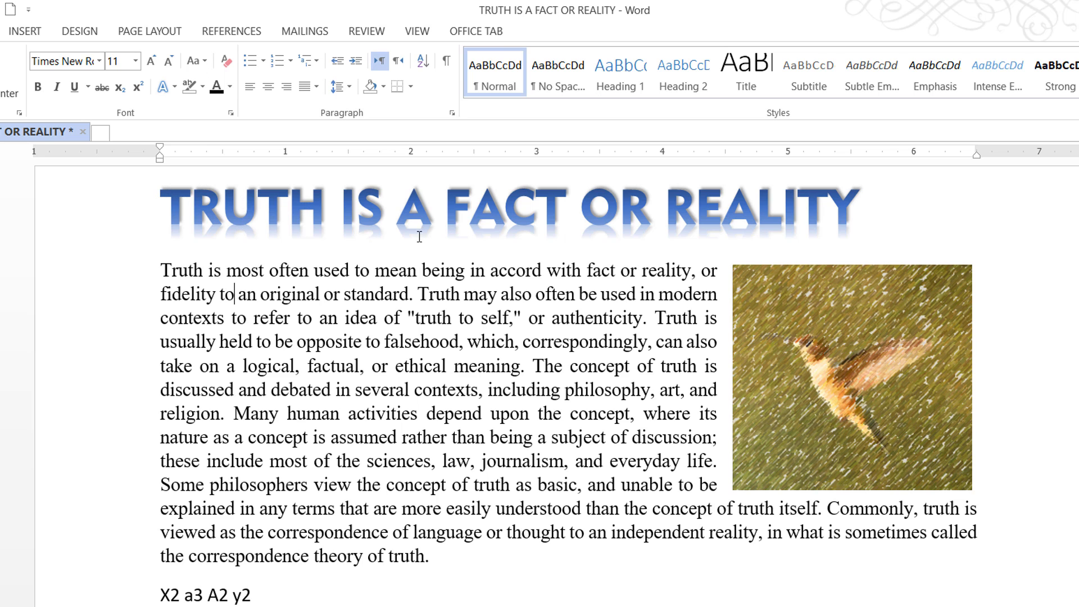
Step: Examine the Reflection and Glow variations available for the title, including the Glow options
click(92, 196)
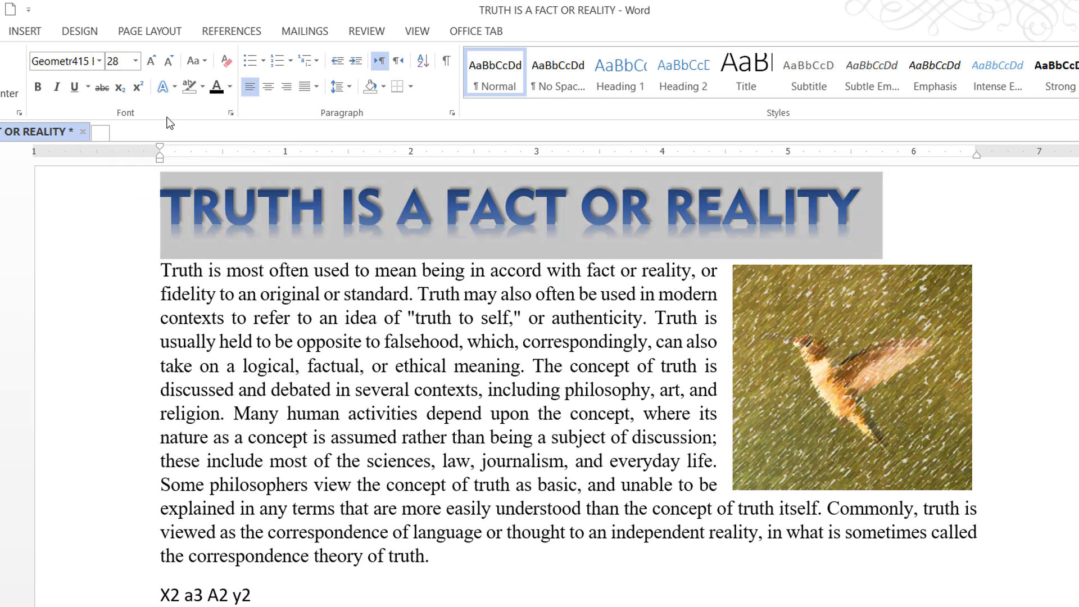
click(175, 87)
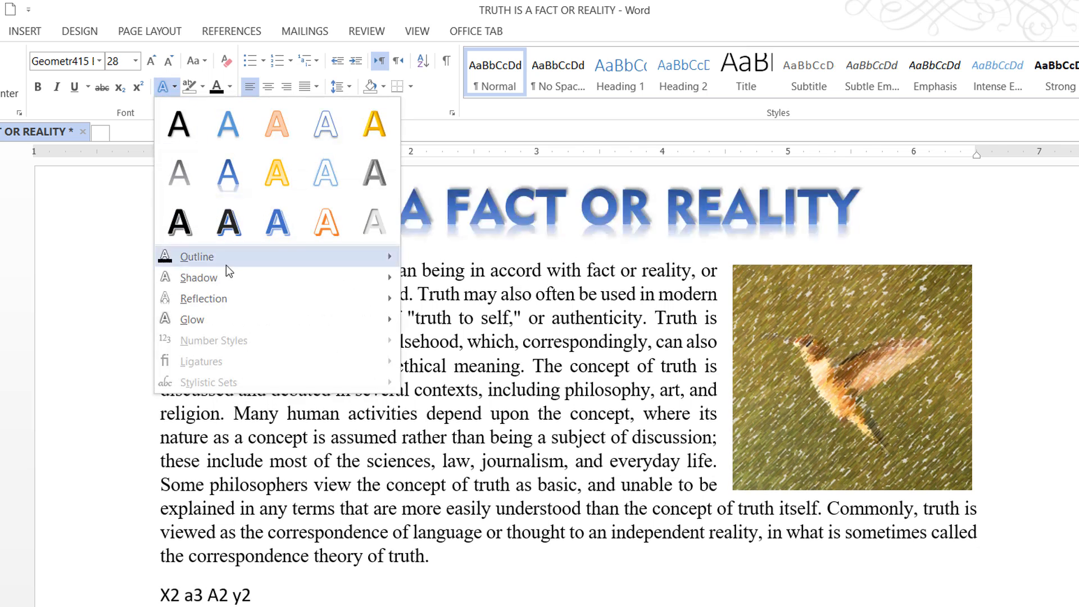
mouse_move(197, 303)
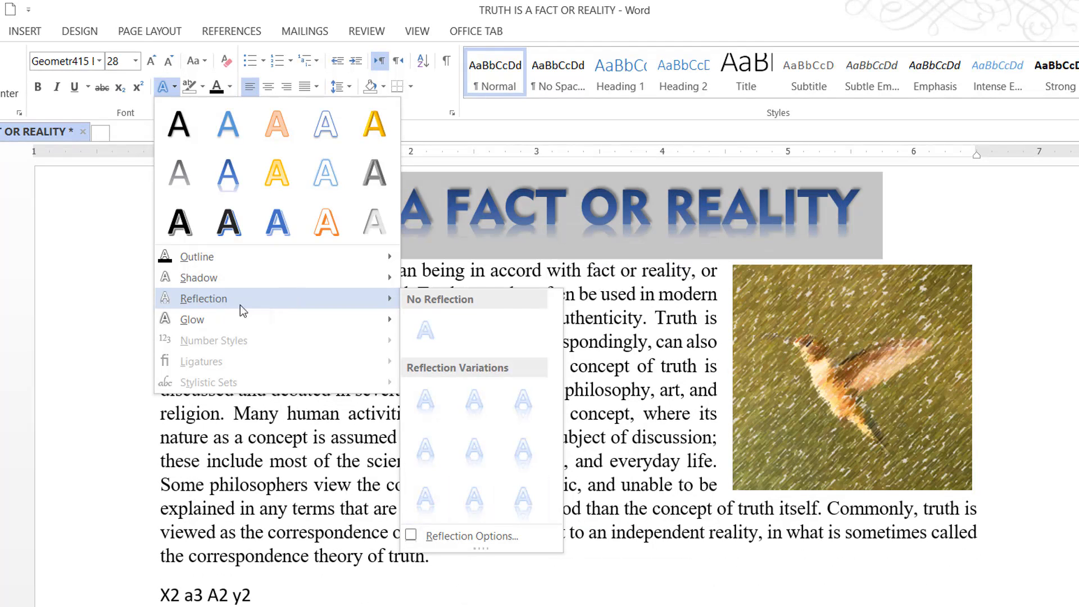
mouse_move(204, 323)
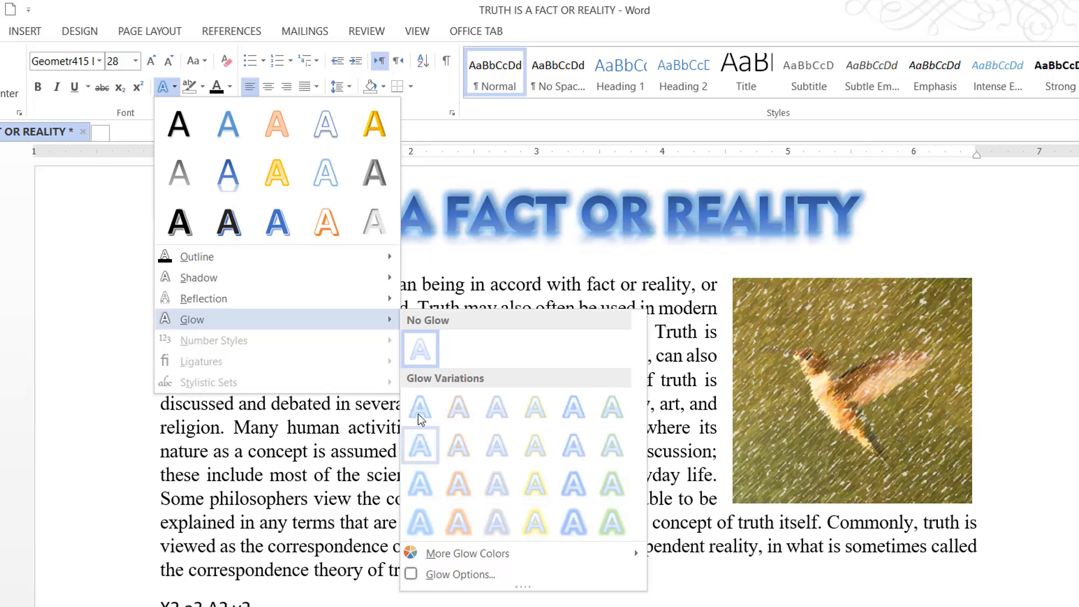
mouse_move(491, 558)
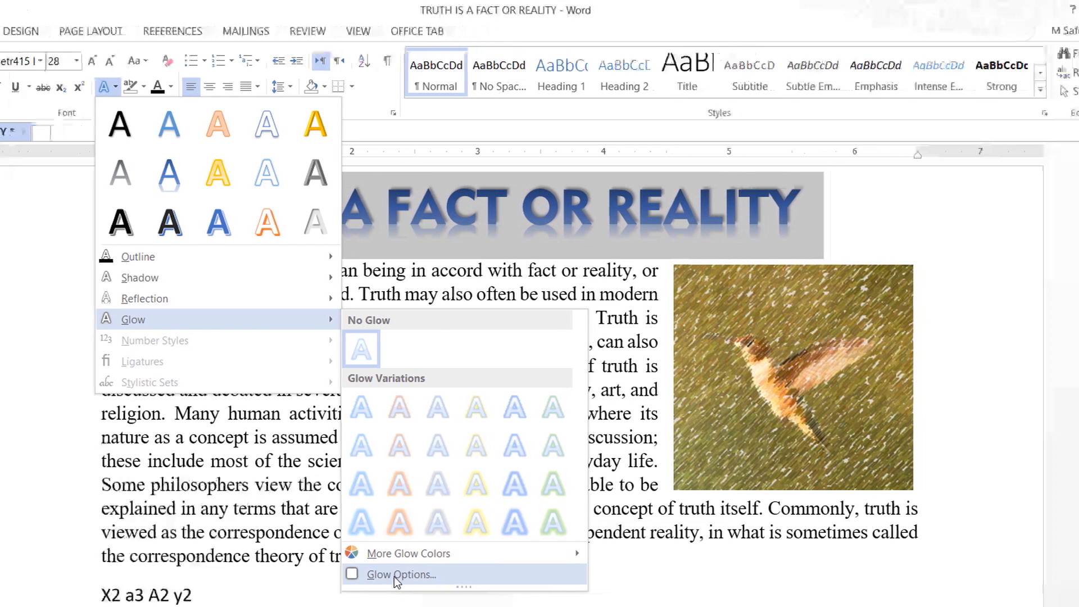
click(453, 576)
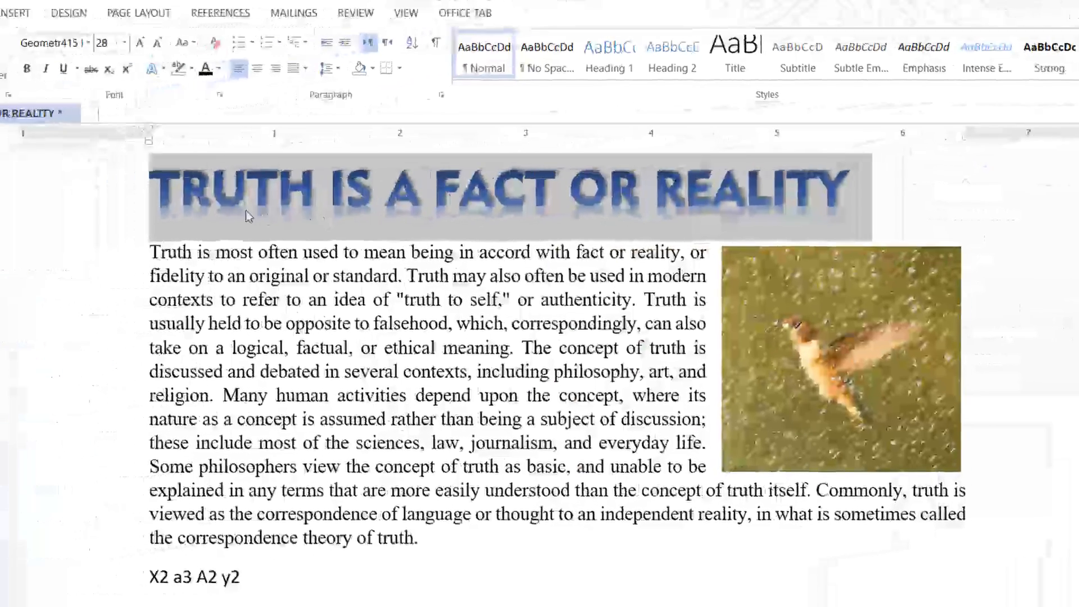
click(246, 211)
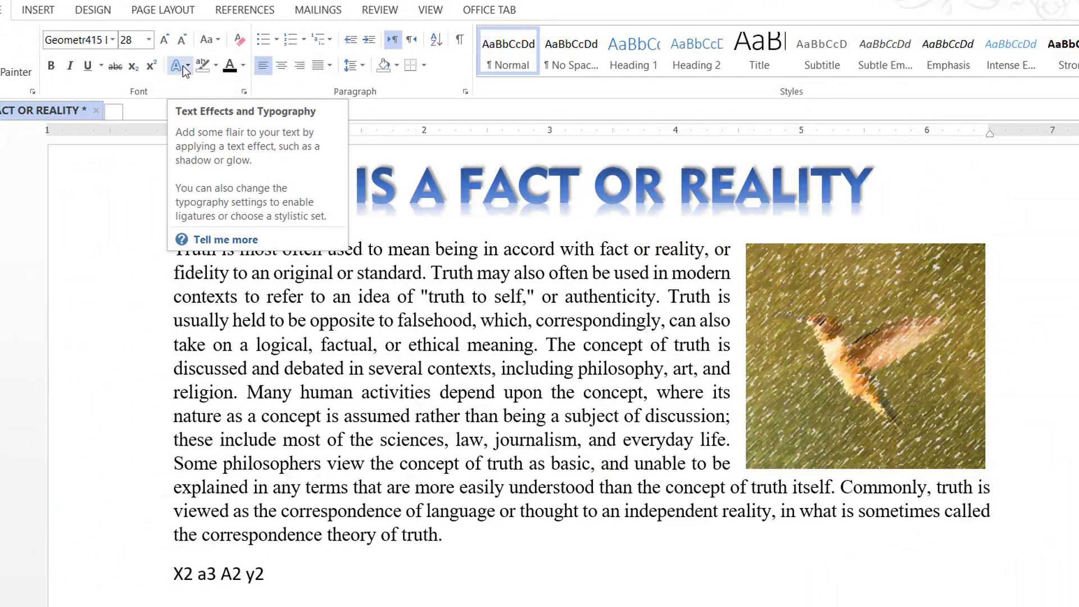
Step: Enlarge the "X2 a3 A2 y2" line below the paragraph to 36 pt
click(427, 301)
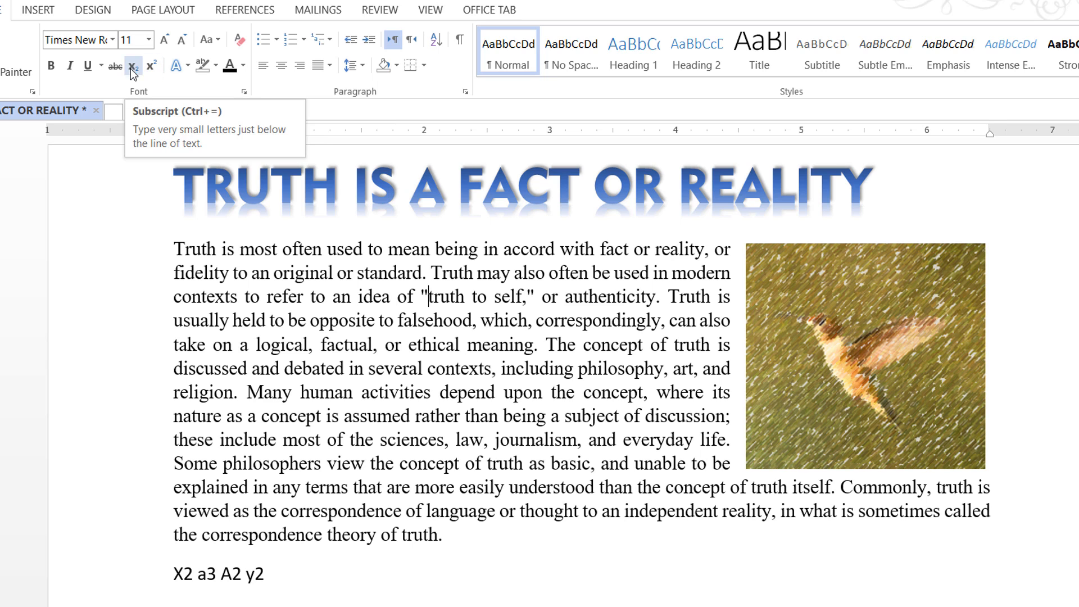
scroll(351, 427, down, 5)
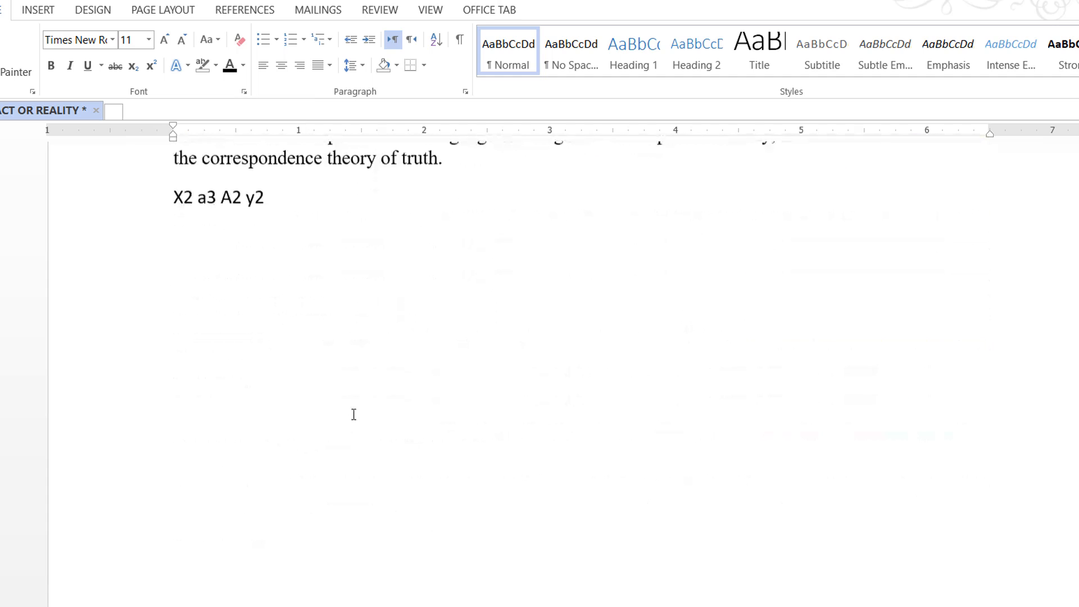
click(99, 213)
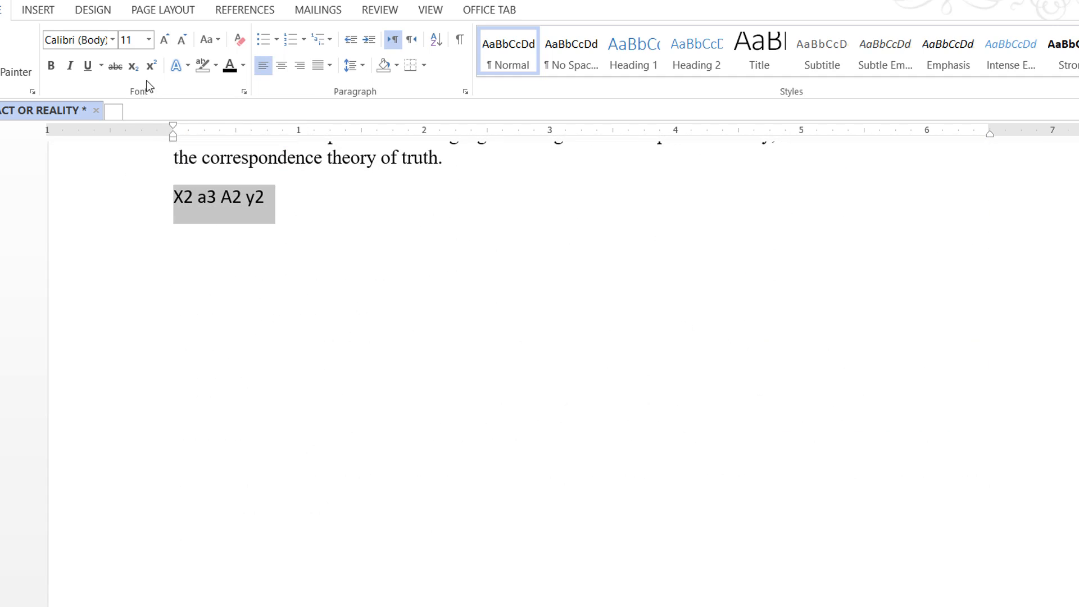
click(165, 43)
click(165, 43)
click(166, 43)
click(165, 43)
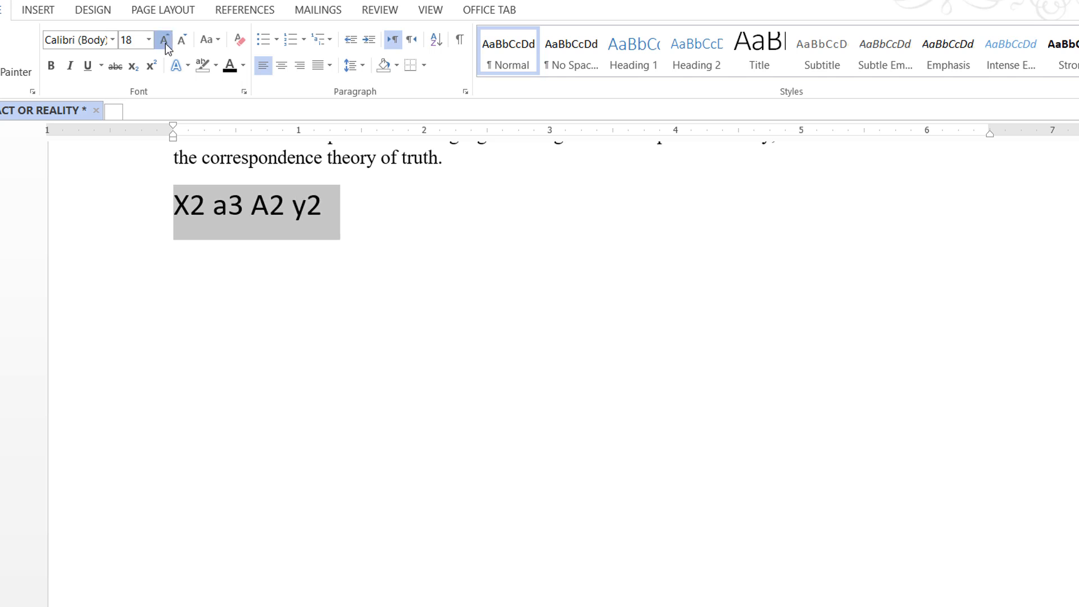
click(165, 43)
click(165, 43)
click(166, 42)
click(165, 43)
click(165, 43)
click(165, 43)
Step: Format the 2 after X as subscript, and switch it to superscript
click(210, 234)
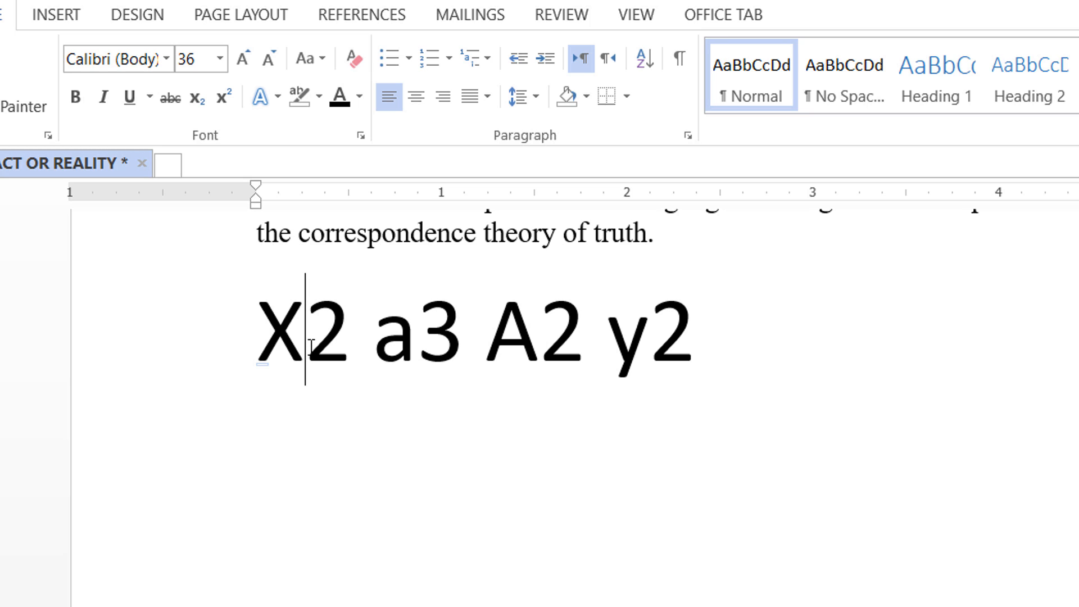
drag(311, 346, 336, 354)
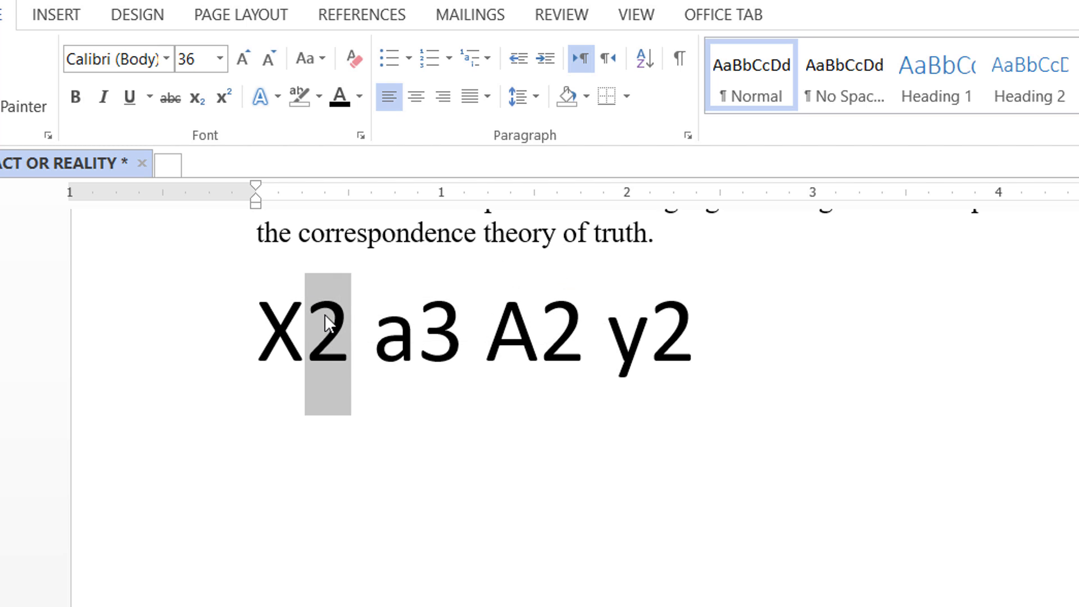
click(196, 98)
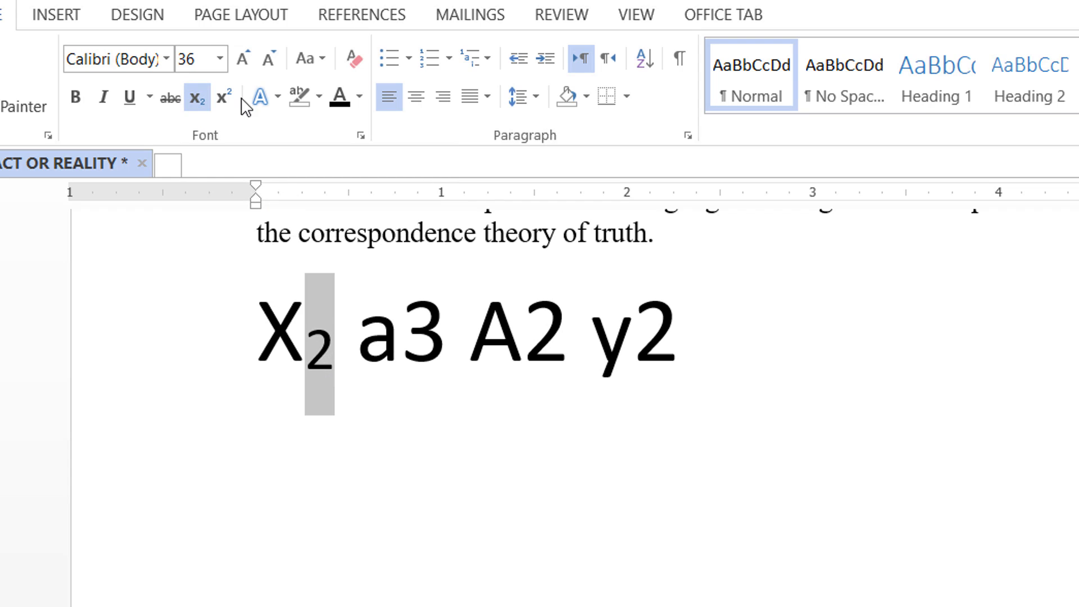
click(221, 99)
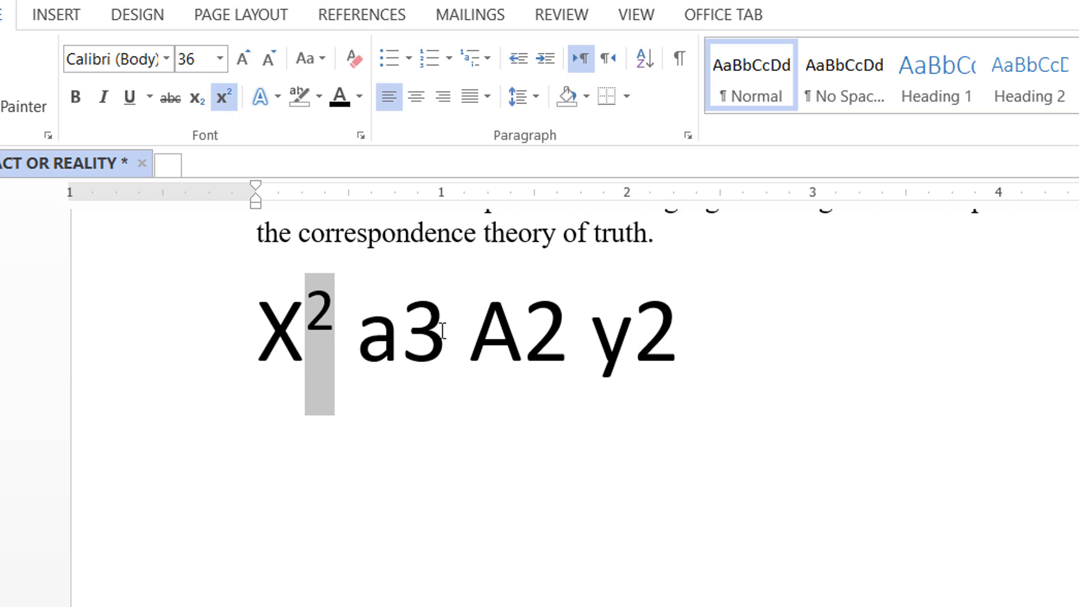
Step: Make the 3 after a superscript, try it as subscript, and return it to superscript
drag(400, 345, 448, 345)
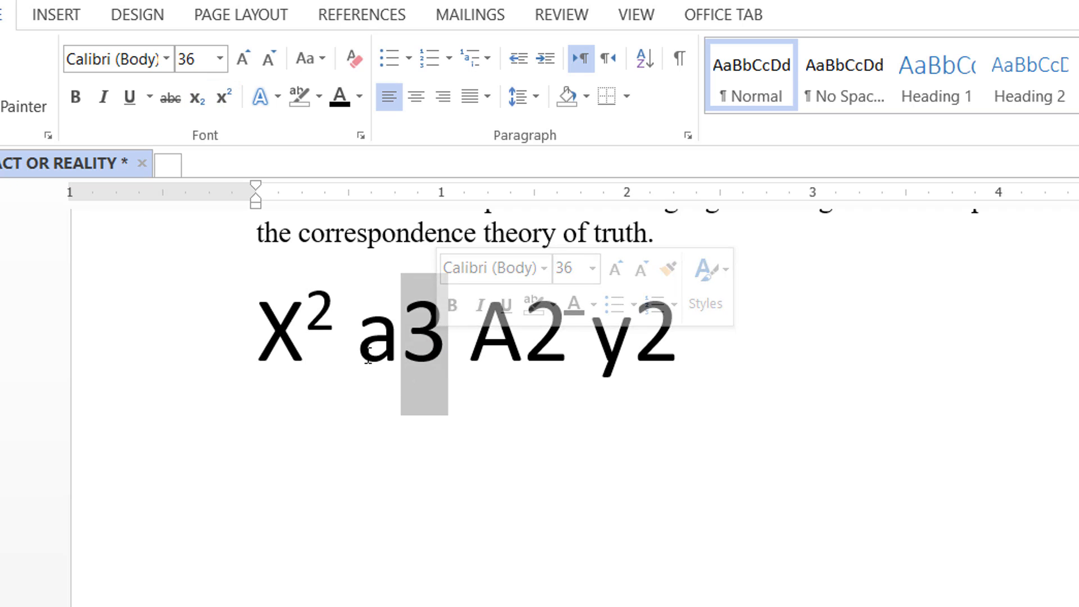
click(228, 101)
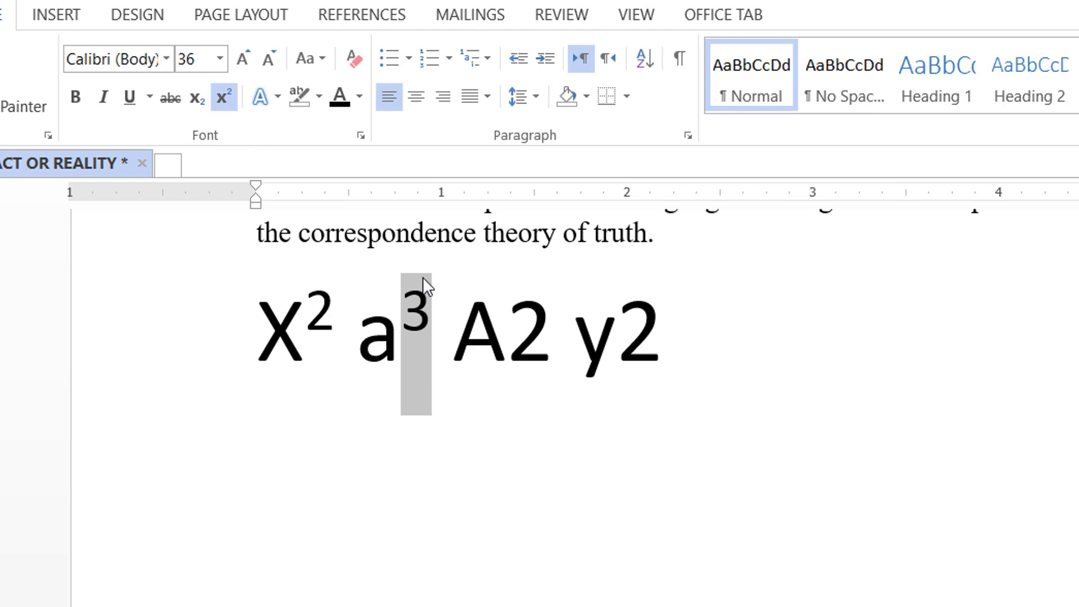
click(196, 100)
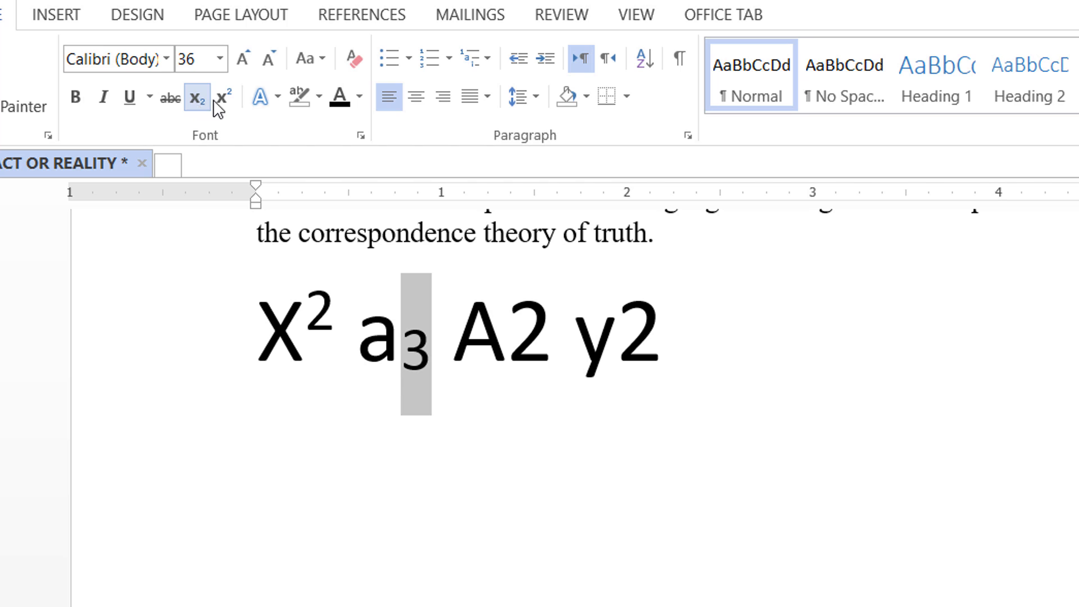
click(224, 96)
Step: Format the 2 after A as subscript and the 2 after y as superscript
drag(534, 344, 523, 336)
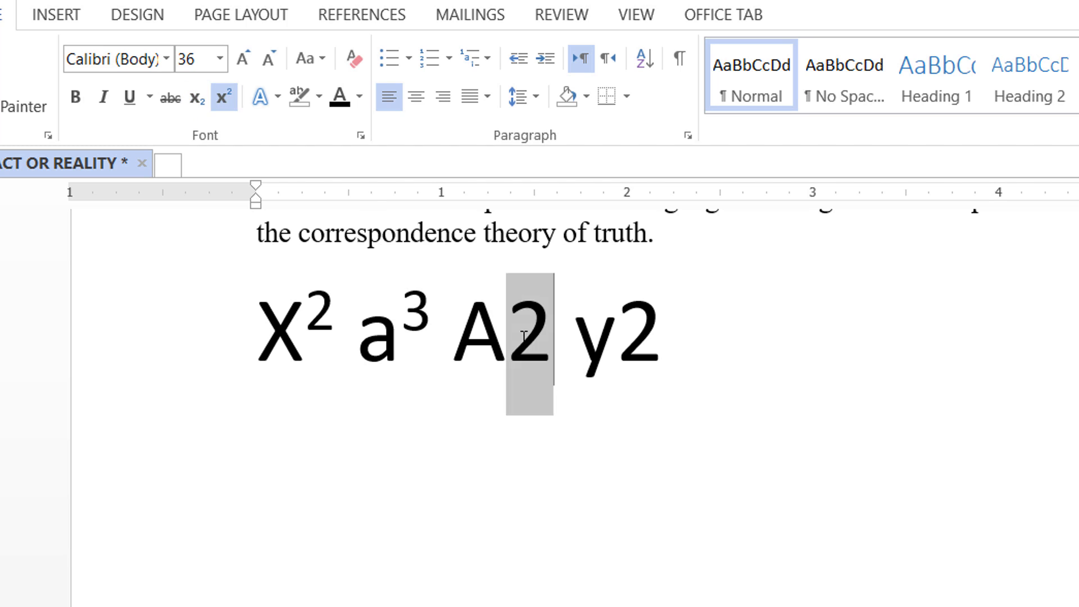
click(199, 104)
drag(621, 350, 635, 357)
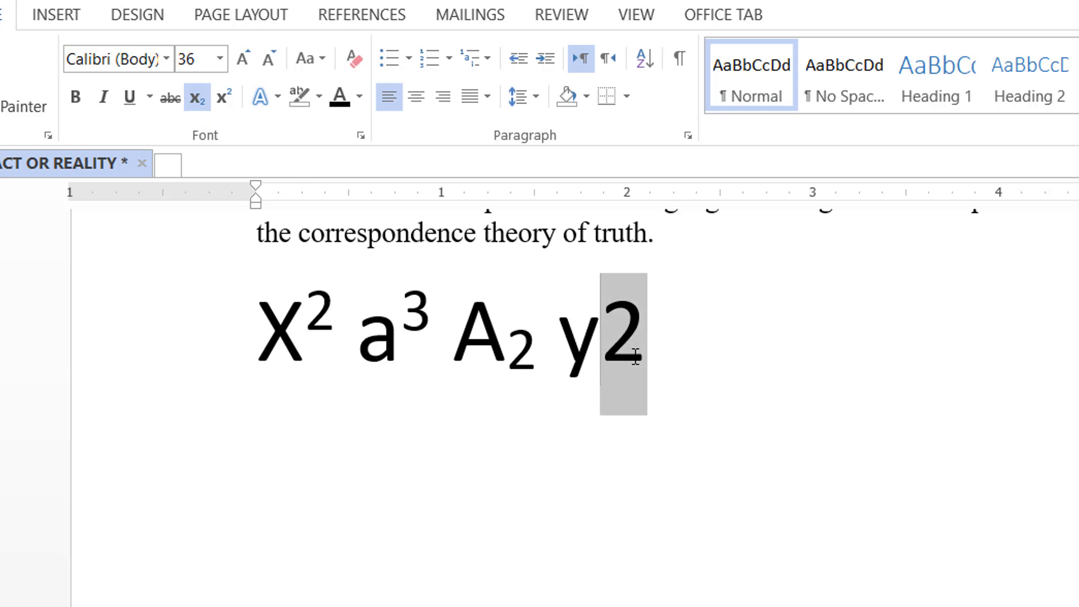
click(227, 102)
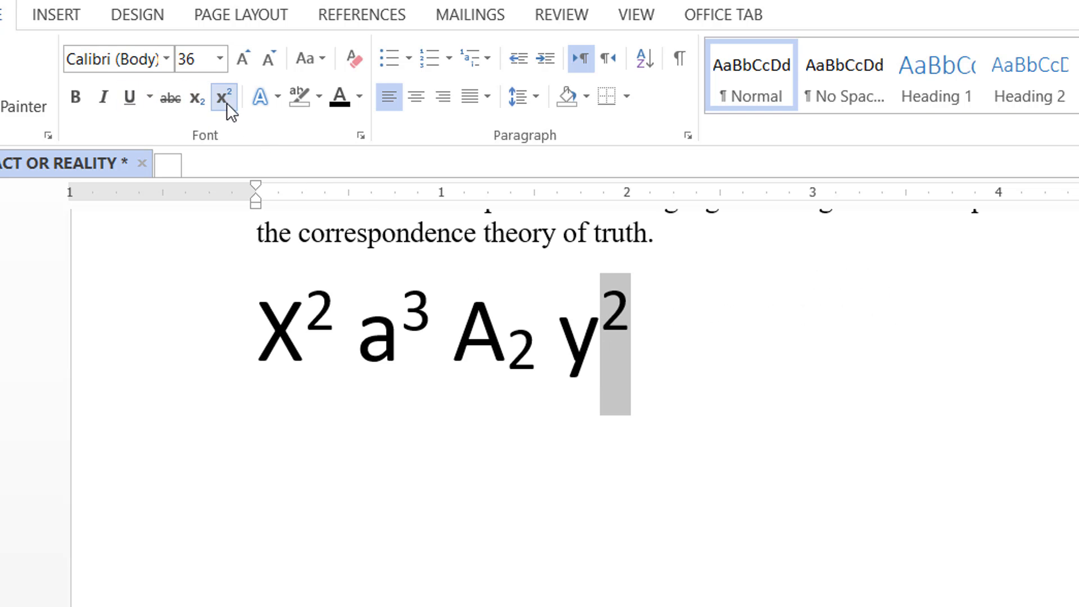
click(115, 336)
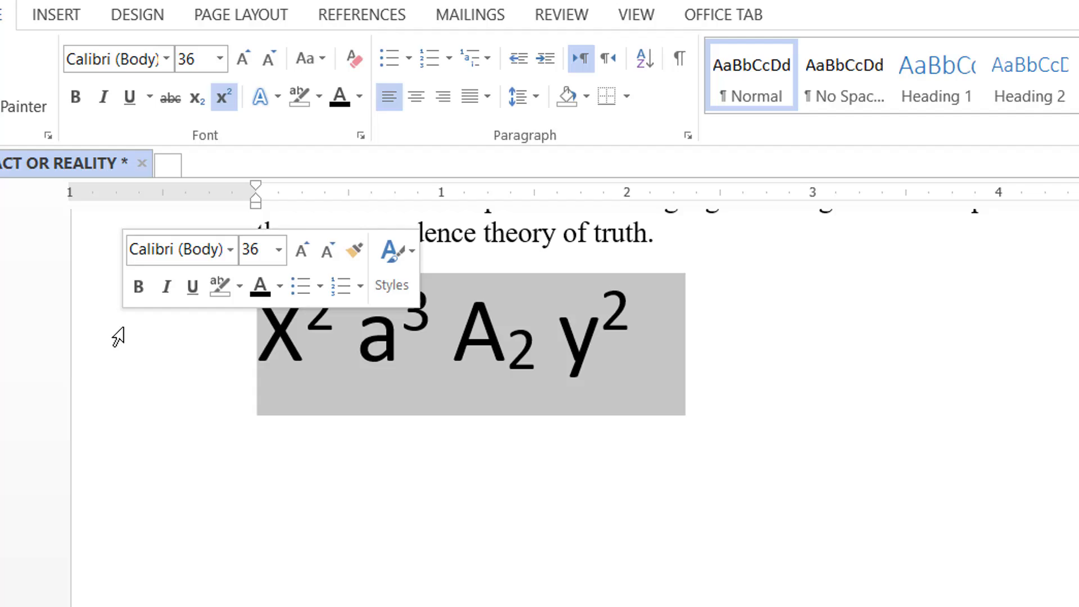
click(602, 401)
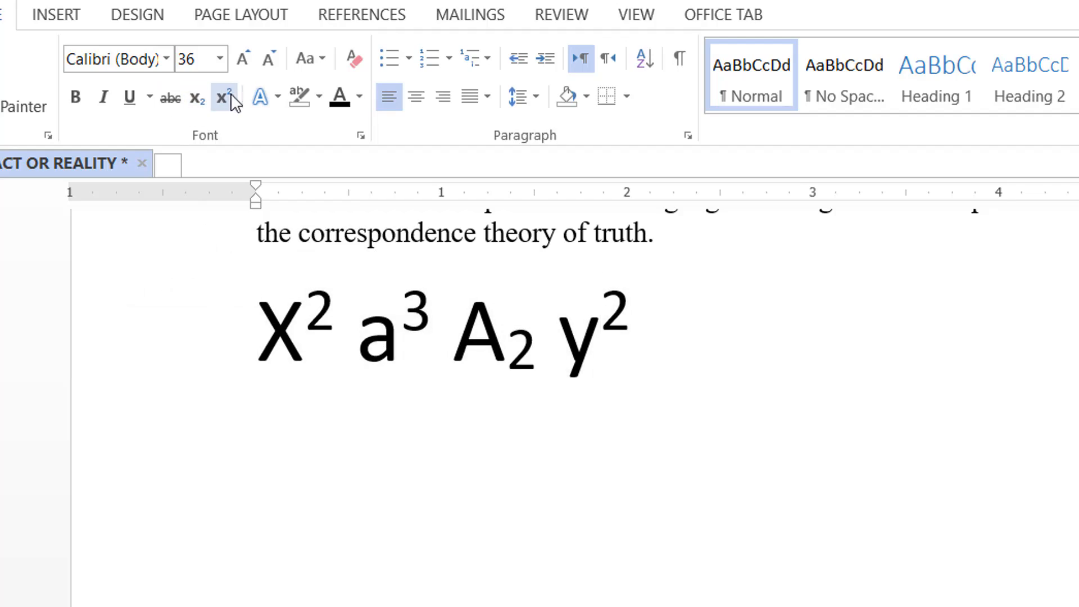
Step: Apply strikethrough to the word "authenticity." in the body paragraph
scroll(287, 424, up, 5)
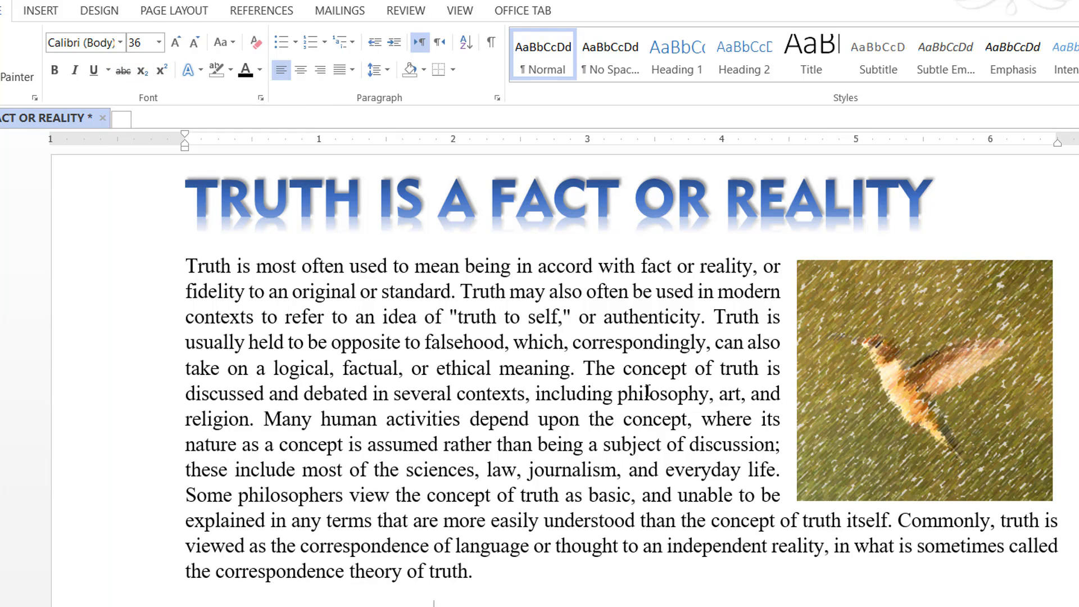
drag(605, 318, 703, 319)
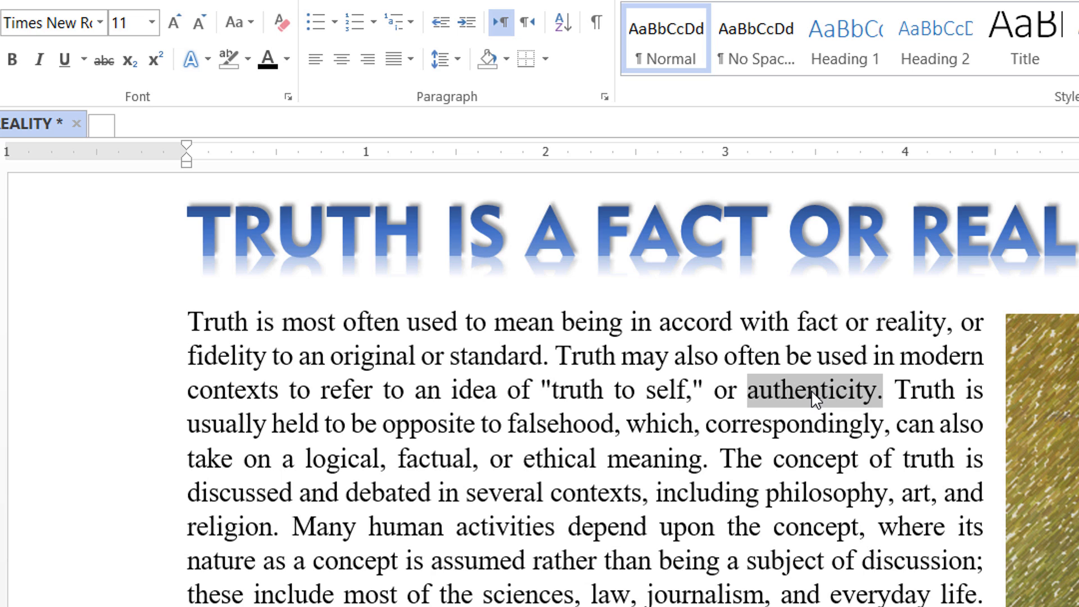
click(104, 60)
click(651, 491)
click(817, 355)
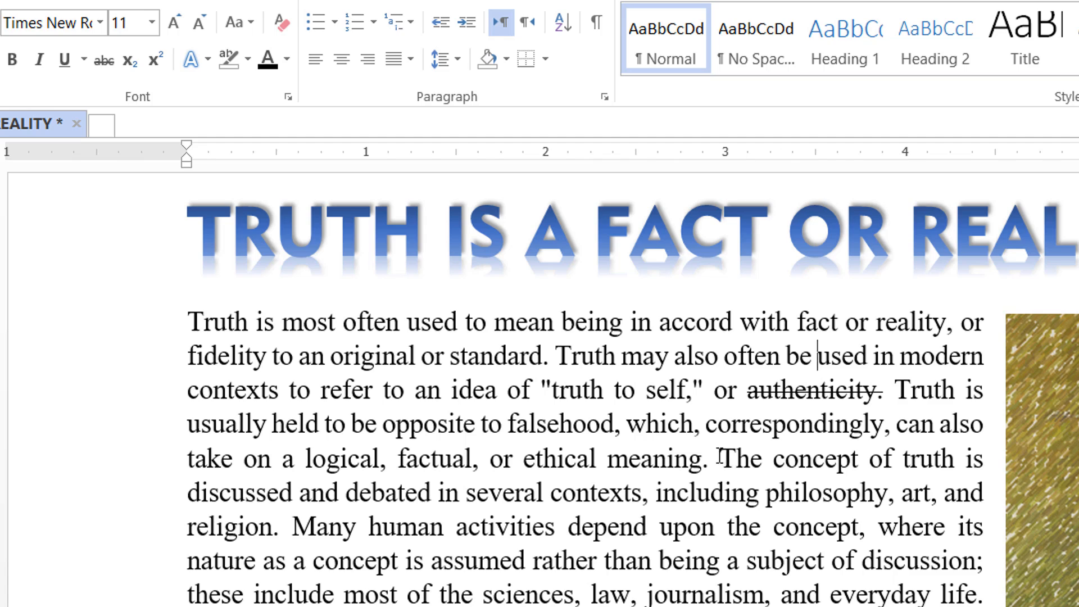
Step: Change the words "The concept" in the body paragraph to UPPERCASE
drag(719, 458, 818, 439)
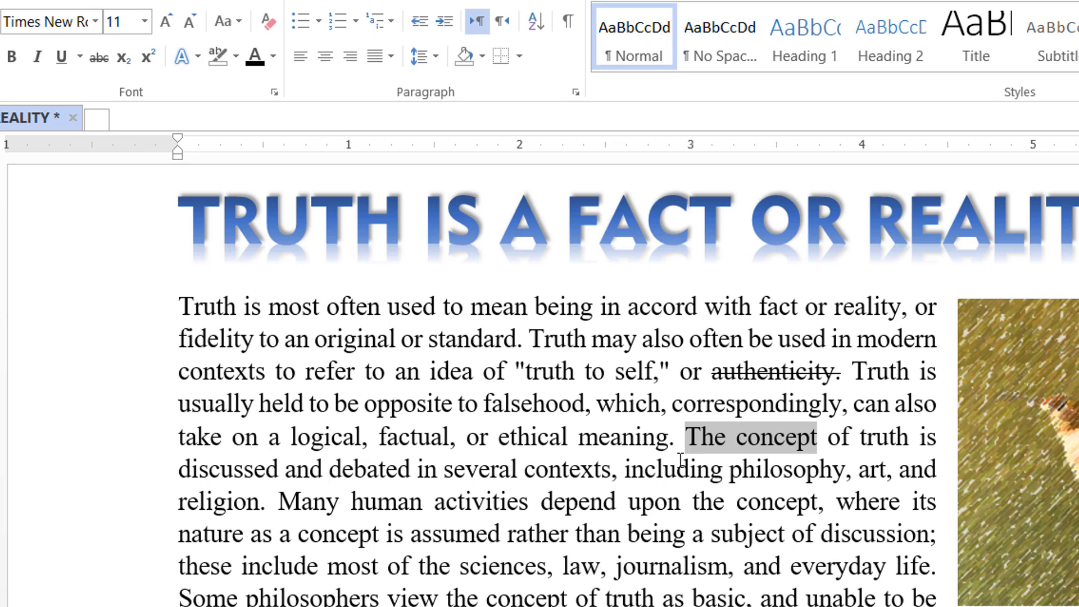
click(240, 25)
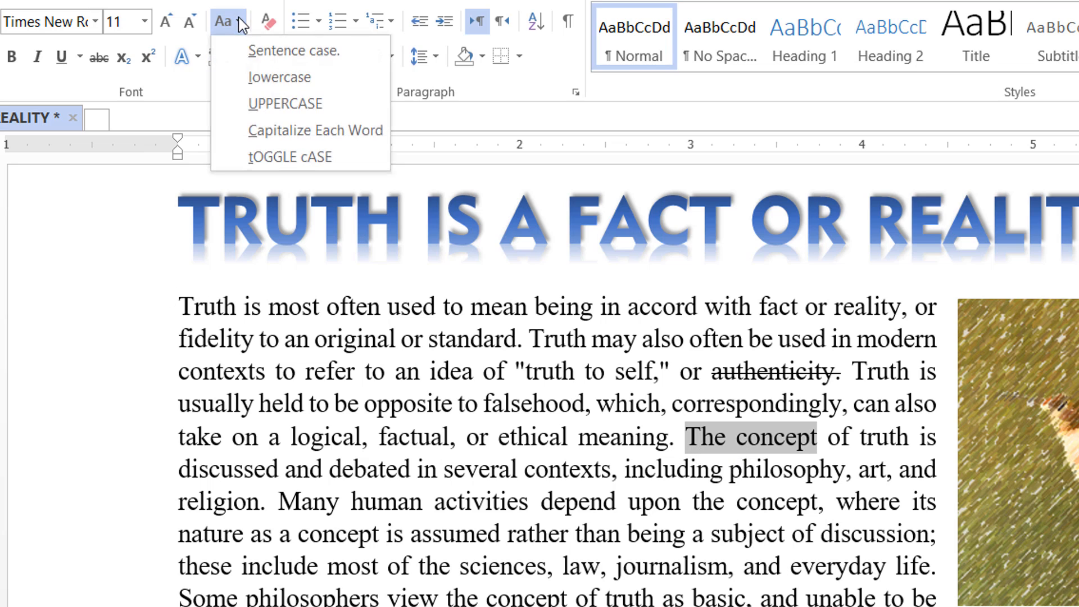
click(280, 104)
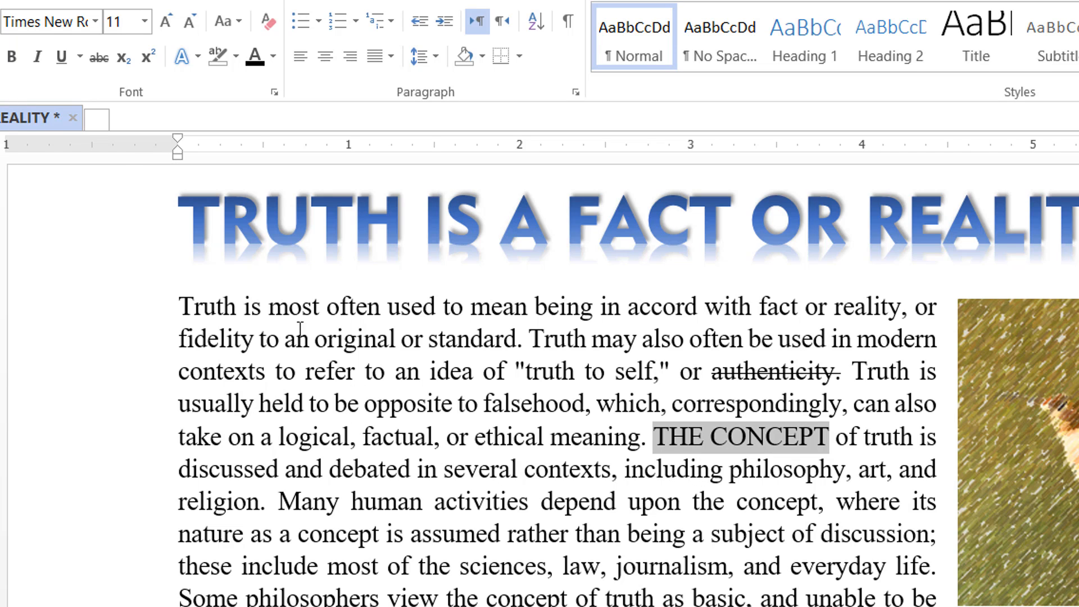
Step: Make the words "THE CONCEPT" bold and underlined
click(11, 58)
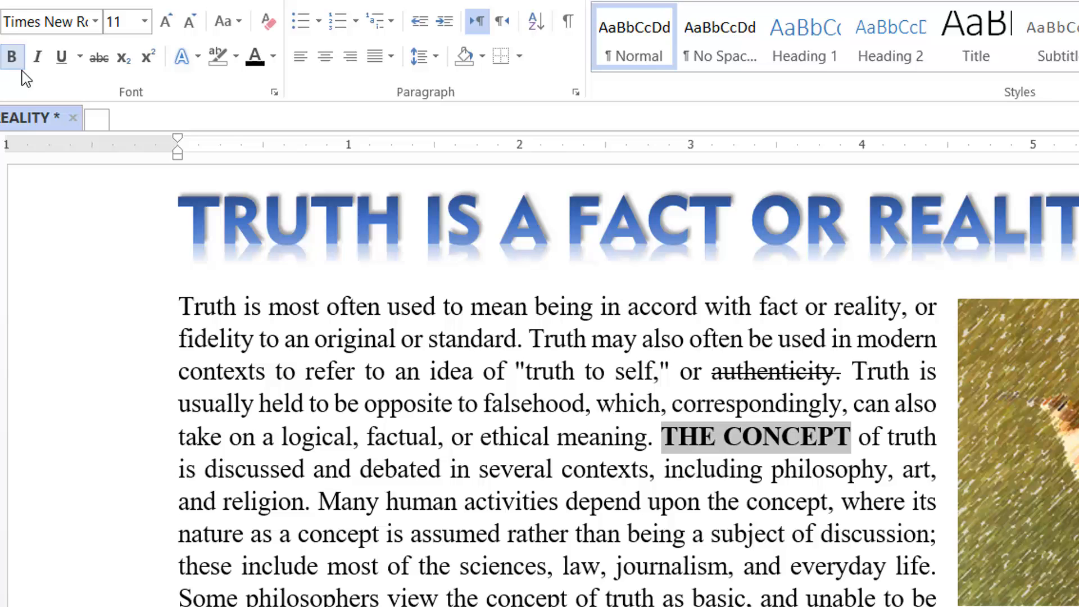
click(61, 56)
drag(671, 452, 697, 476)
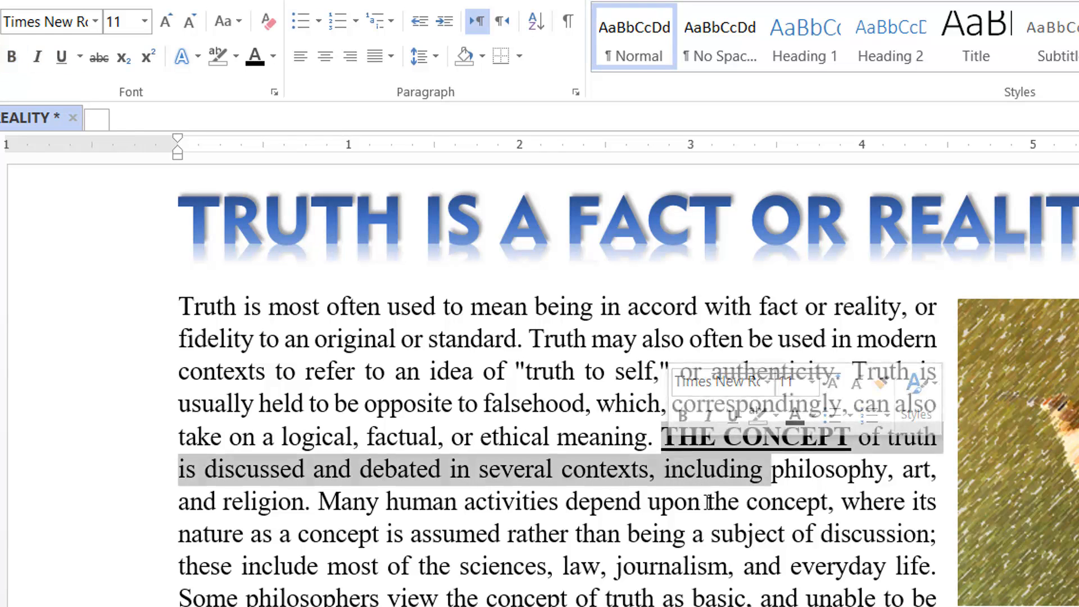
click(727, 503)
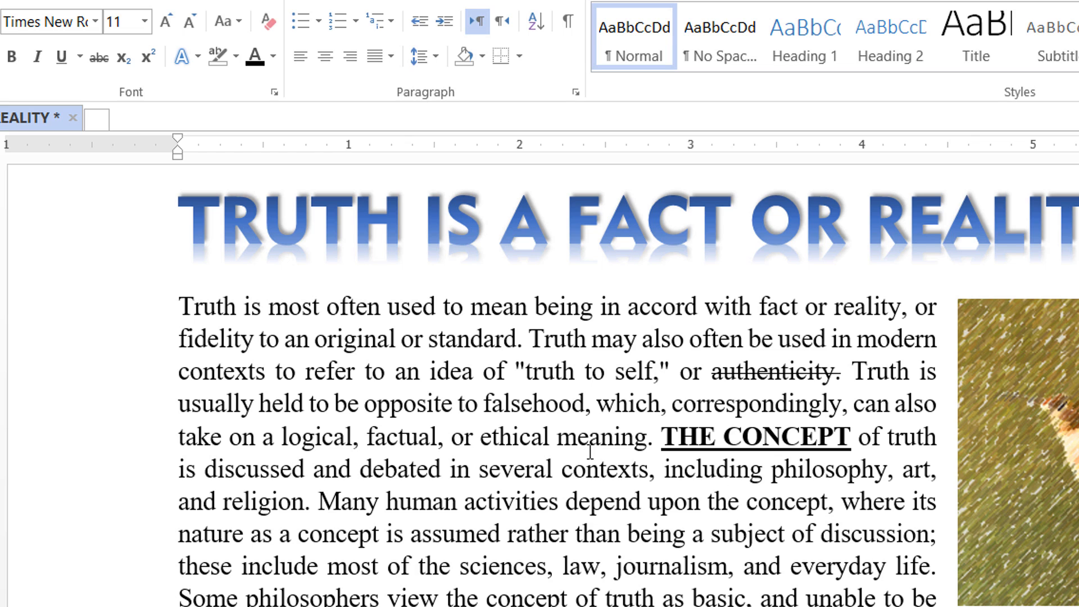
Step: Change the underline of "THE CONCEPT" to the single wavy style
drag(663, 437, 855, 437)
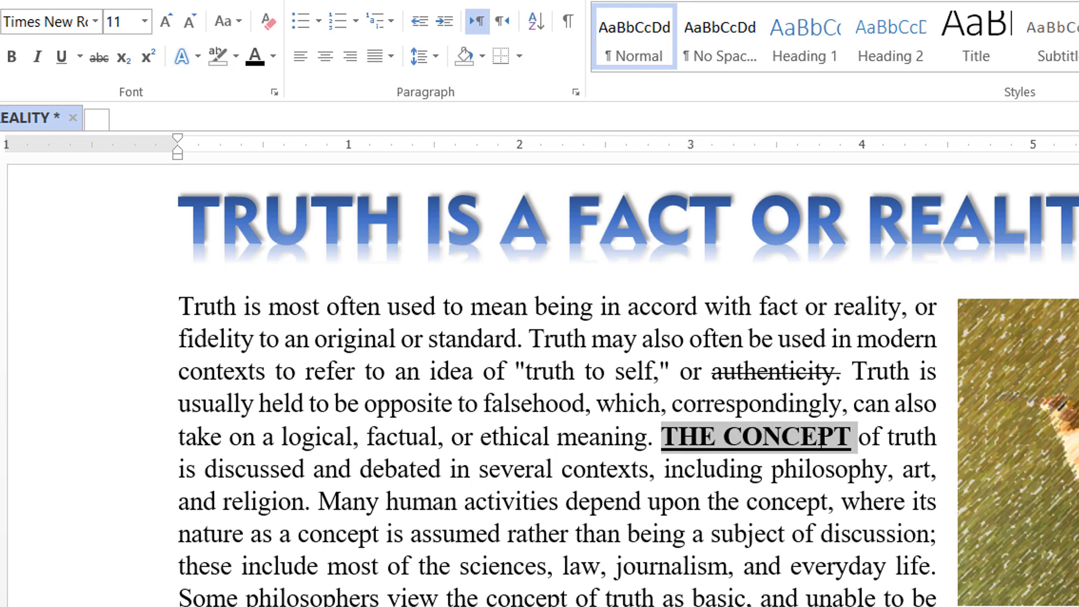
click(81, 58)
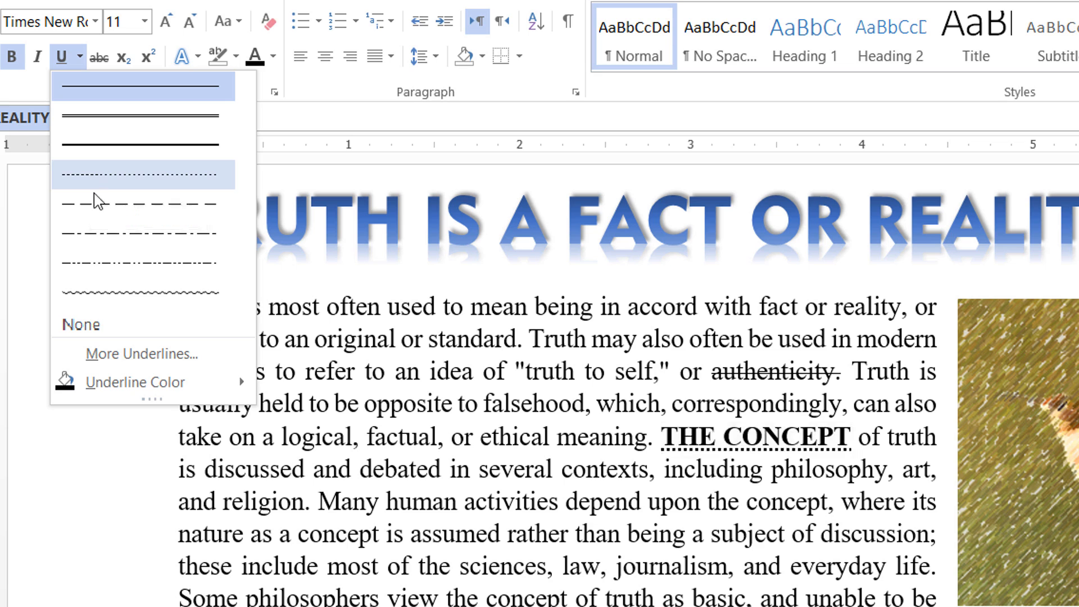
click(116, 294)
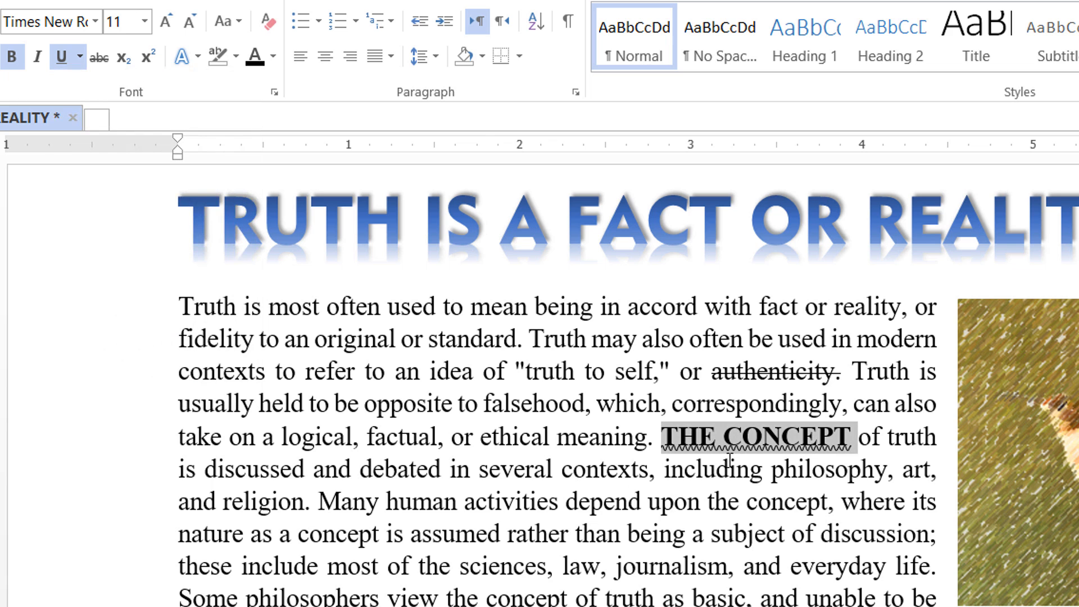
Step: Increase the font size of "THE CONCEPT" to 16 pt
click(165, 22)
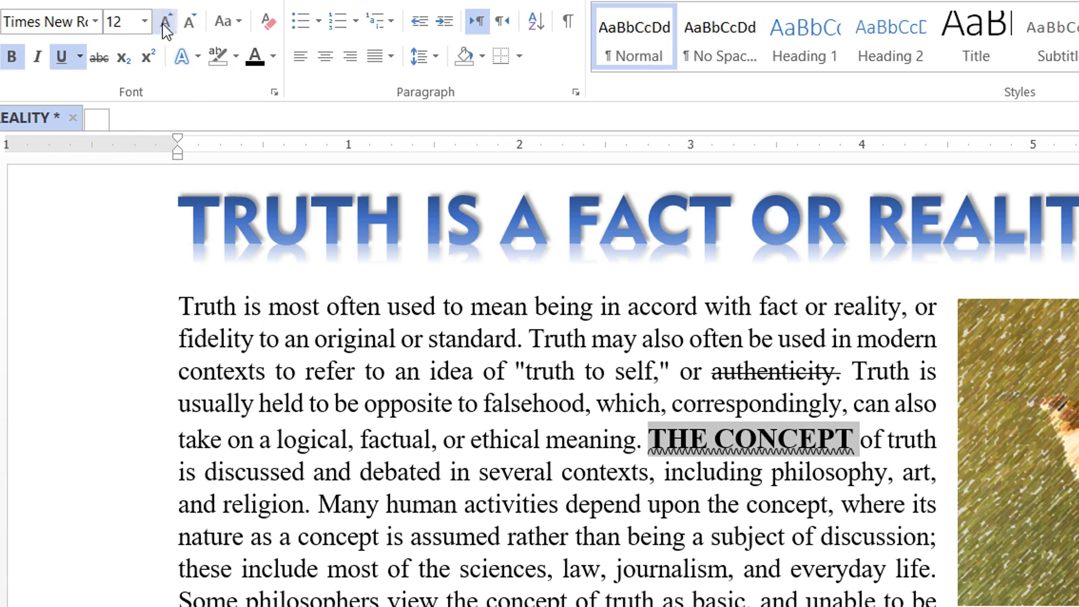
click(165, 22)
click(165, 23)
click(163, 23)
click(163, 23)
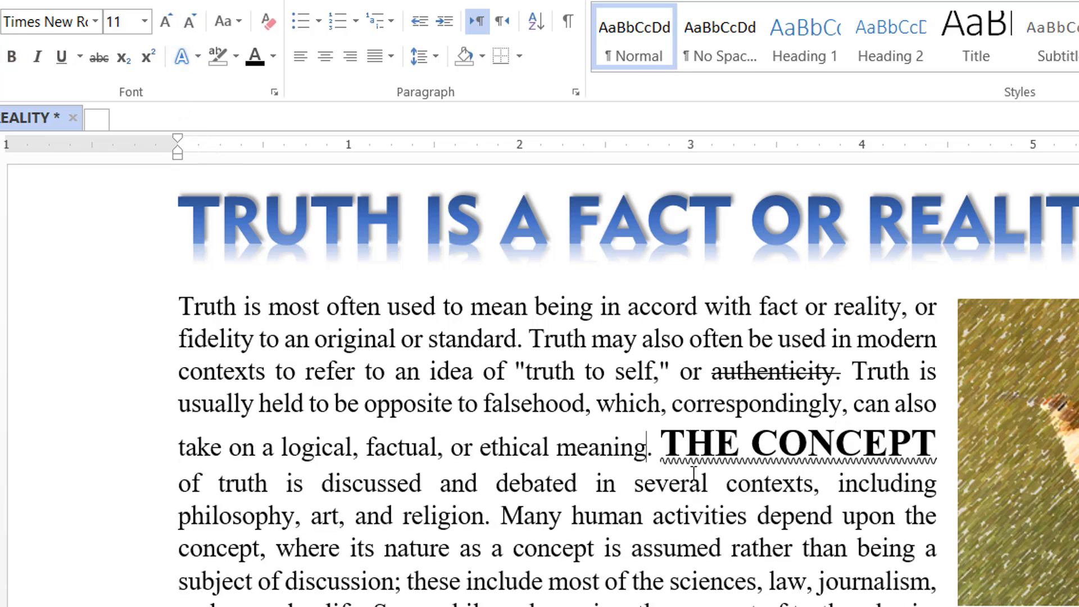
Step: Change the underline of "THE CONCEPT" to the double wavy style in the Font dialog
drag(662, 444, 887, 442)
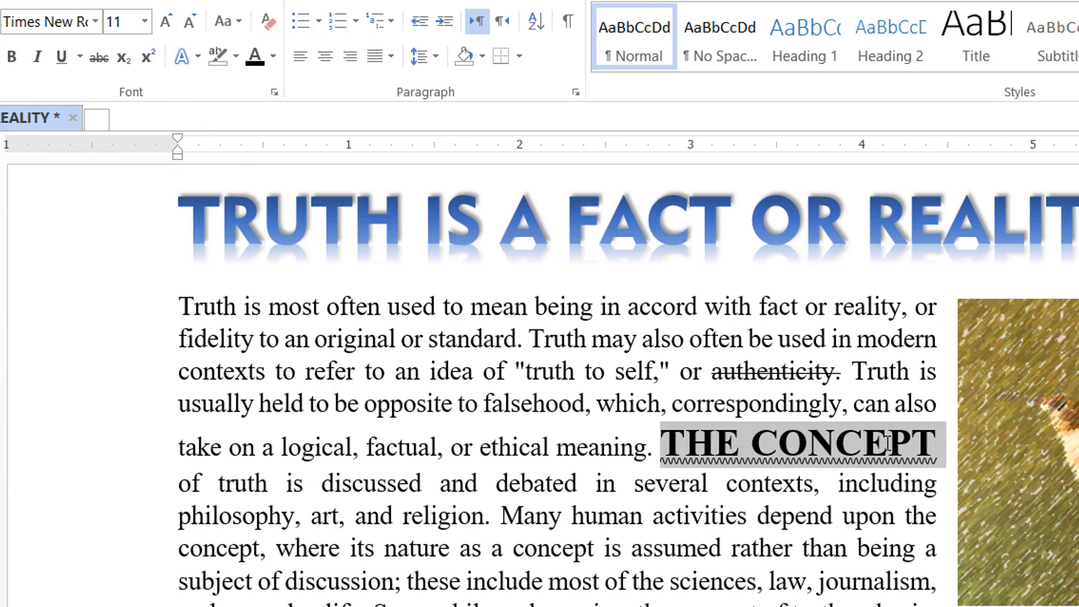
click(80, 57)
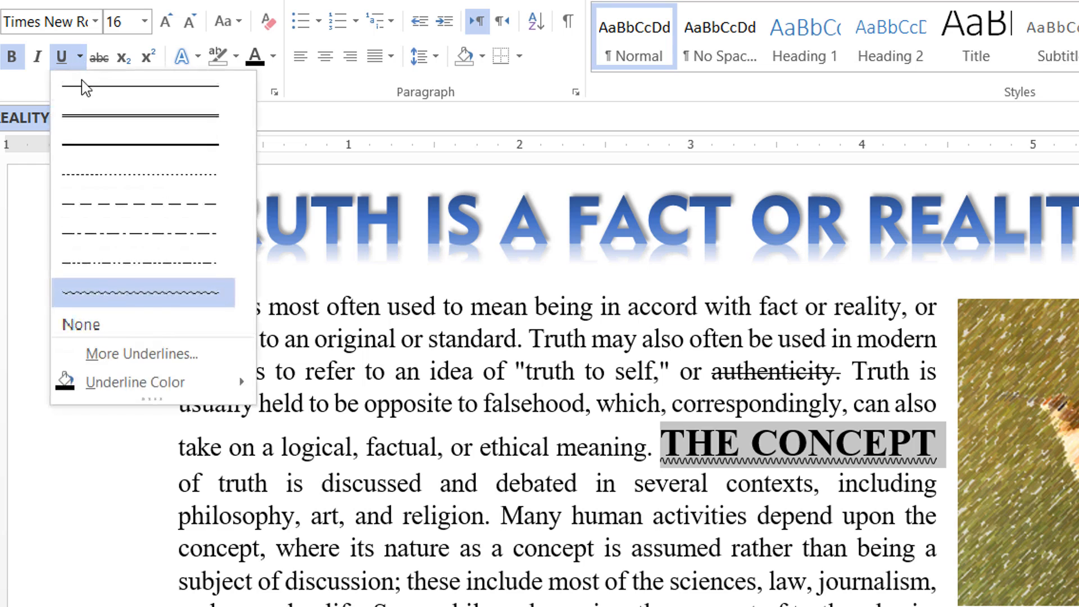
click(150, 359)
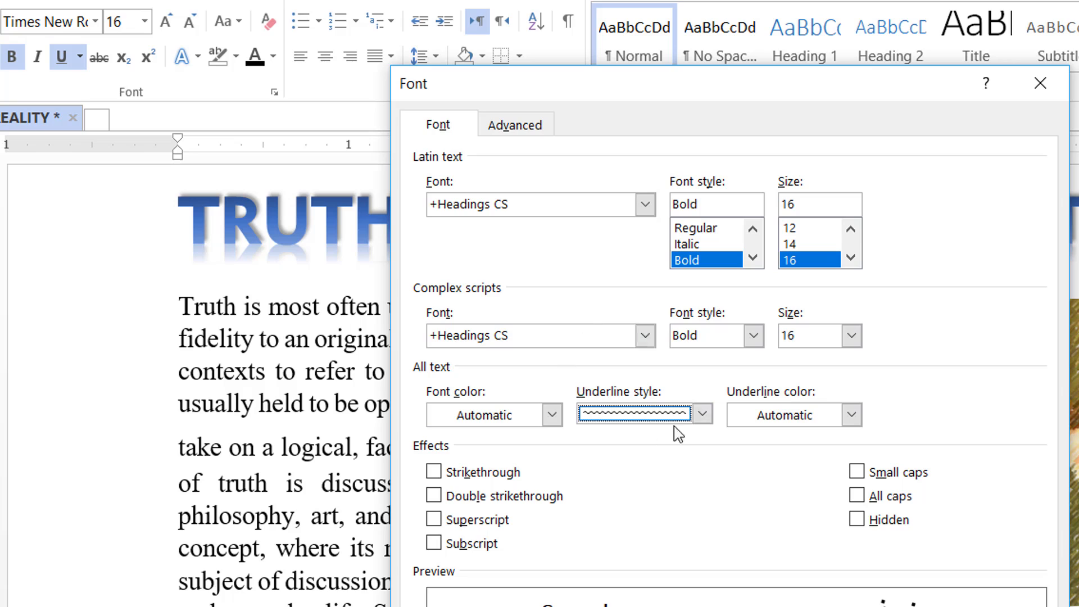
click(702, 414)
scroll(709, 517, down, 1)
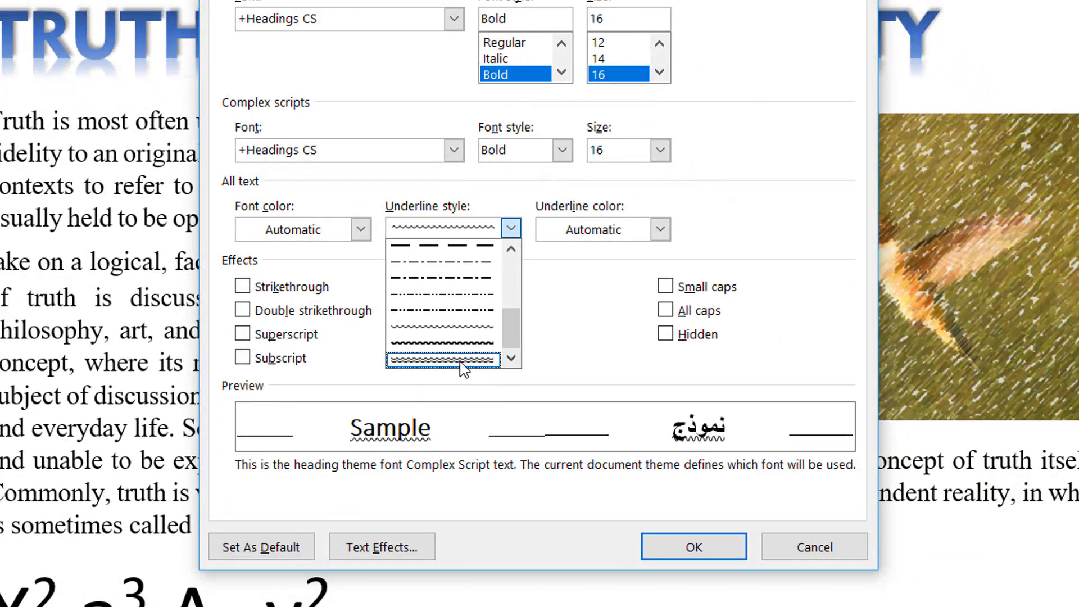
click(466, 362)
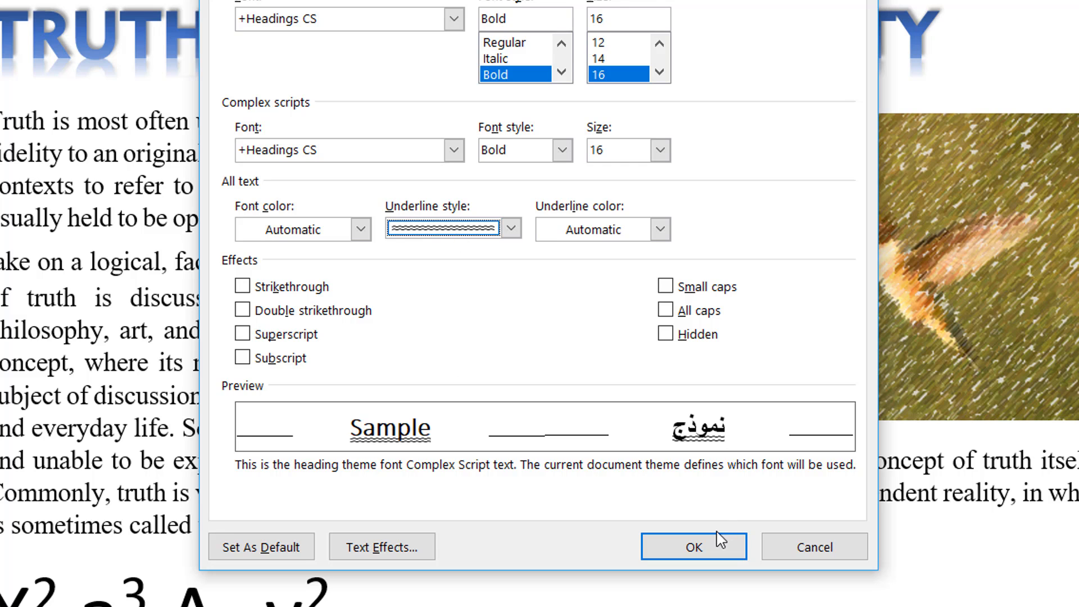
click(696, 545)
click(533, 292)
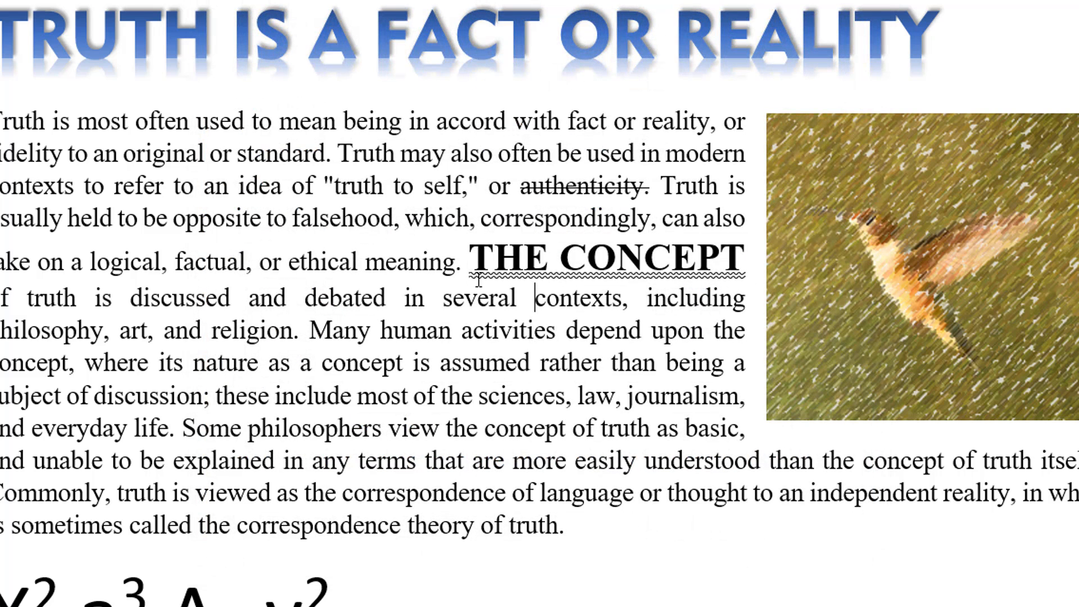
drag(470, 279, 747, 261)
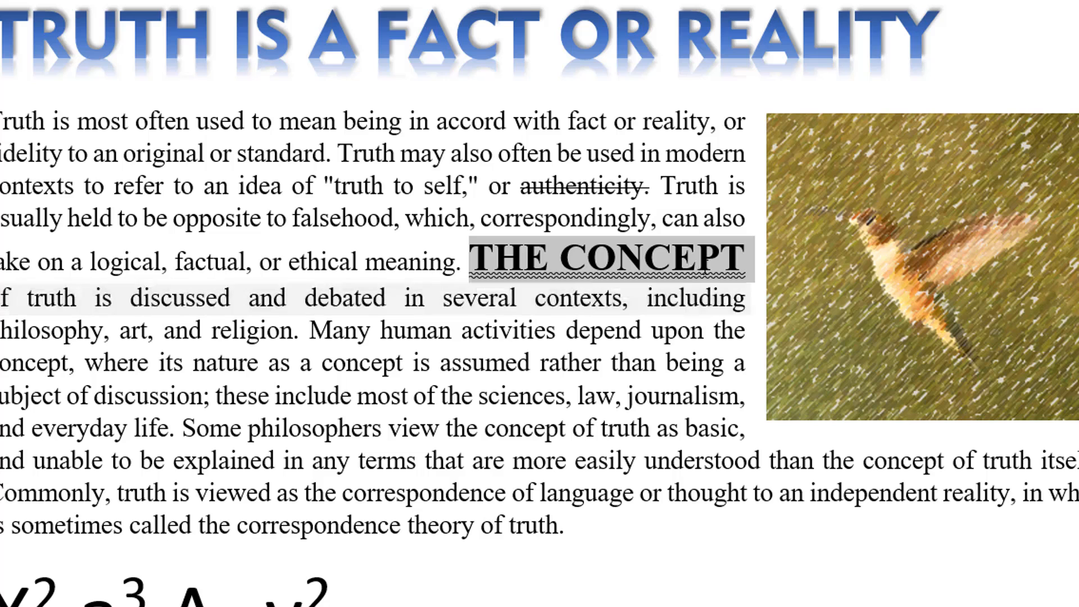
click(625, 261)
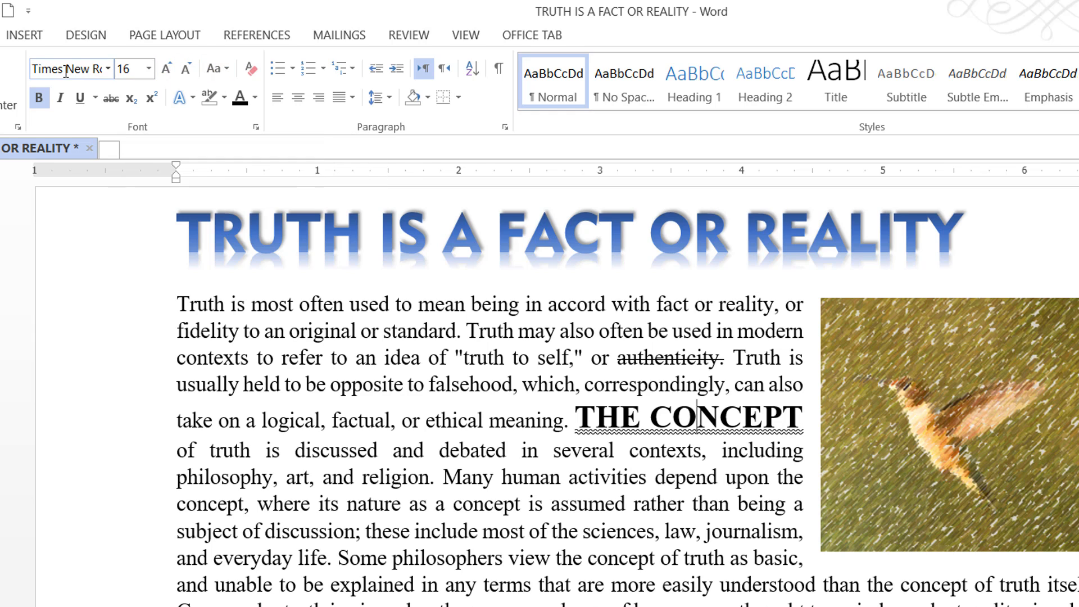
Step: Clear all formatting from the title, the body paragraph and the subscript/superscript line, leaving plain text
drag(137, 231, 178, 604)
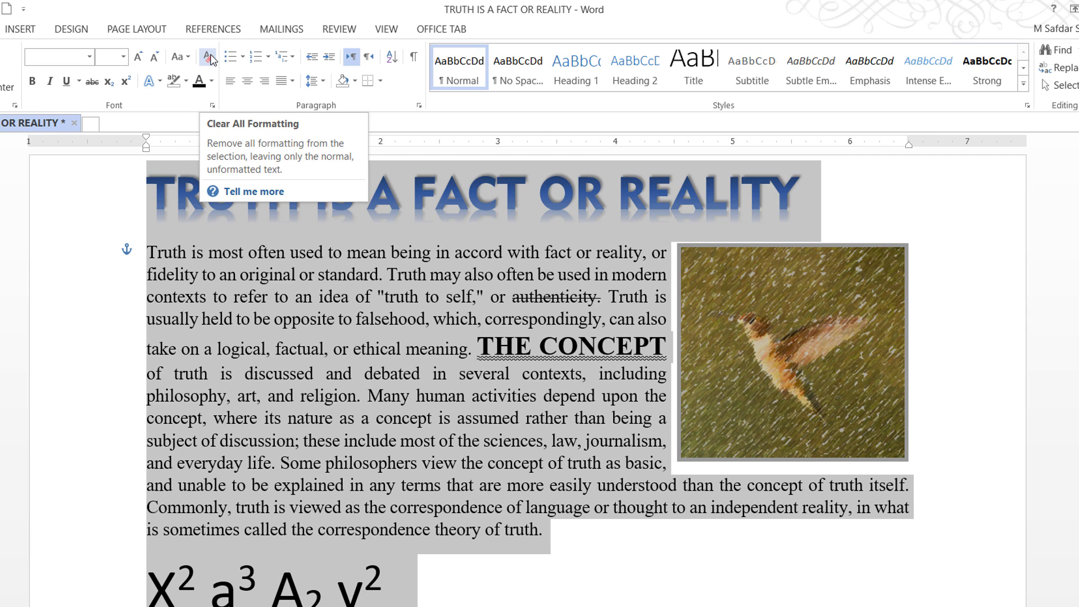
click(209, 59)
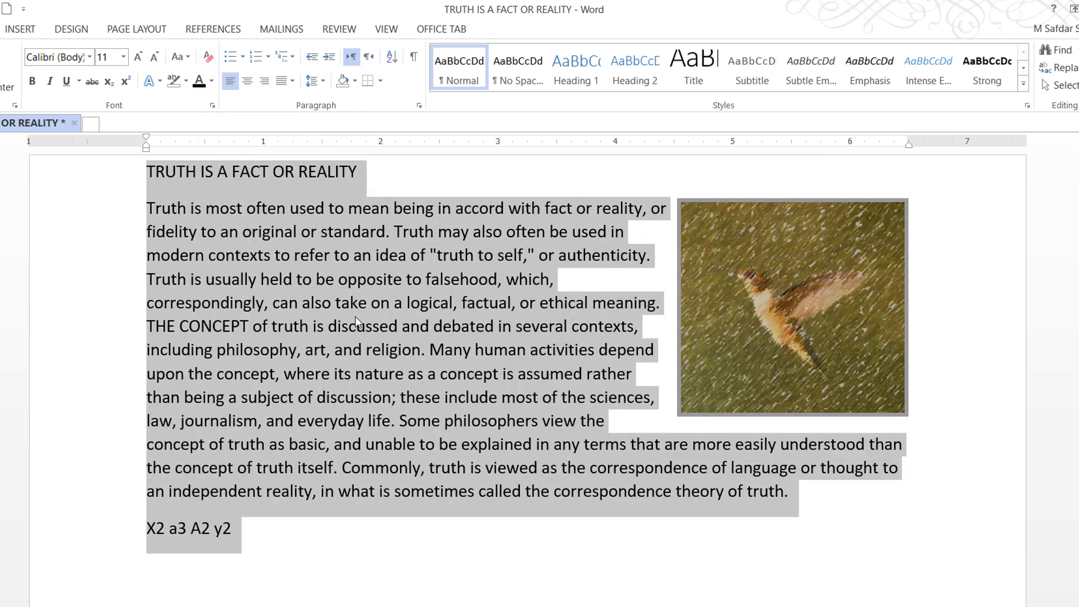
click(280, 254)
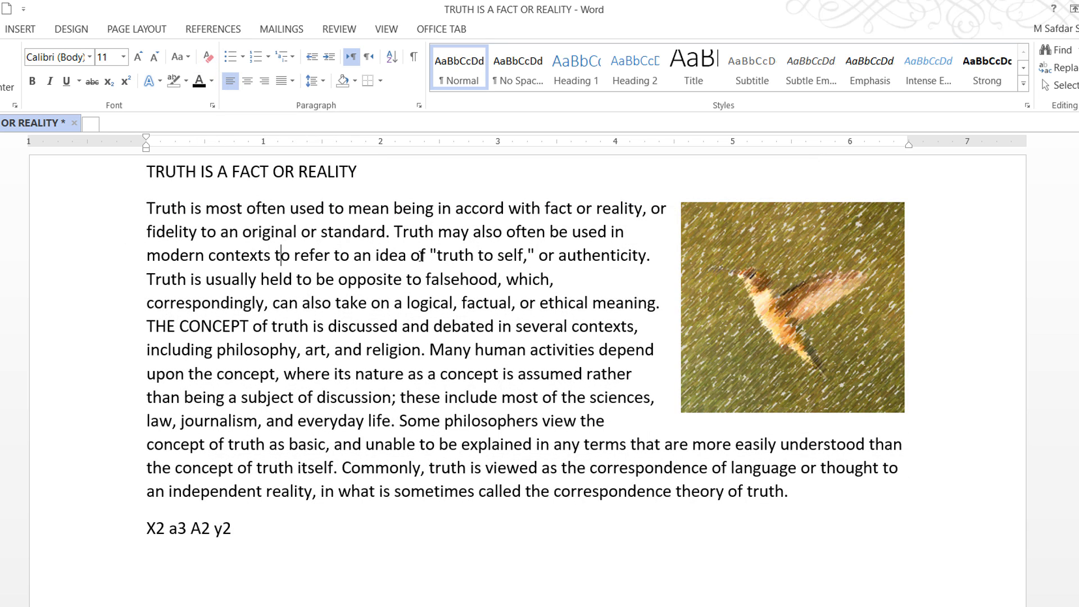